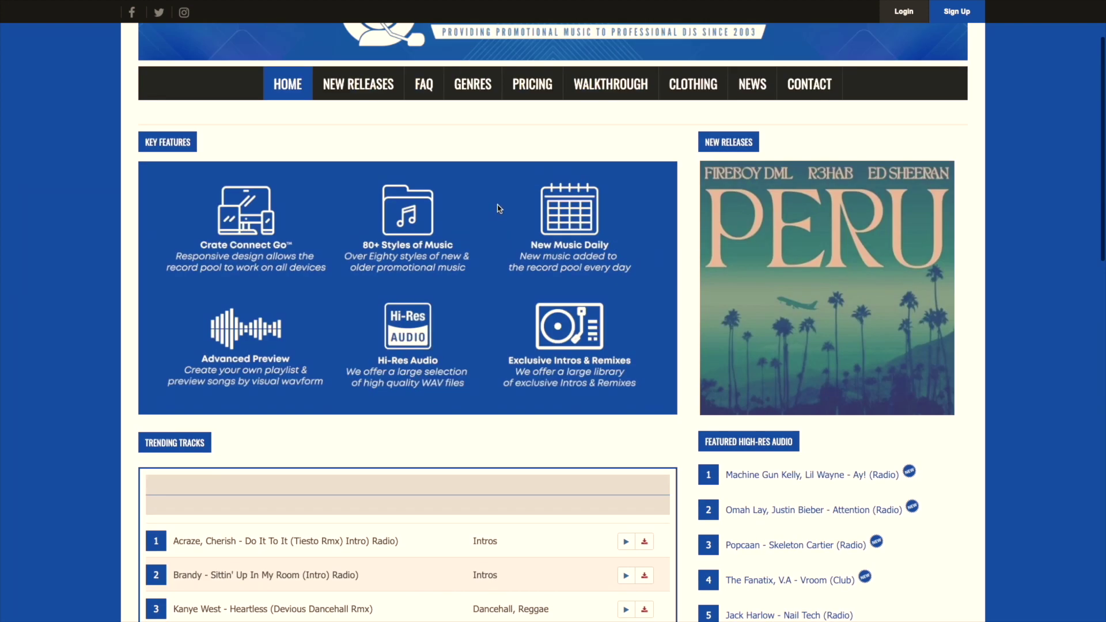
# Open the pricing page and review the 30, 90 and 180 day subscription plans
pyautogui.click(533, 81)
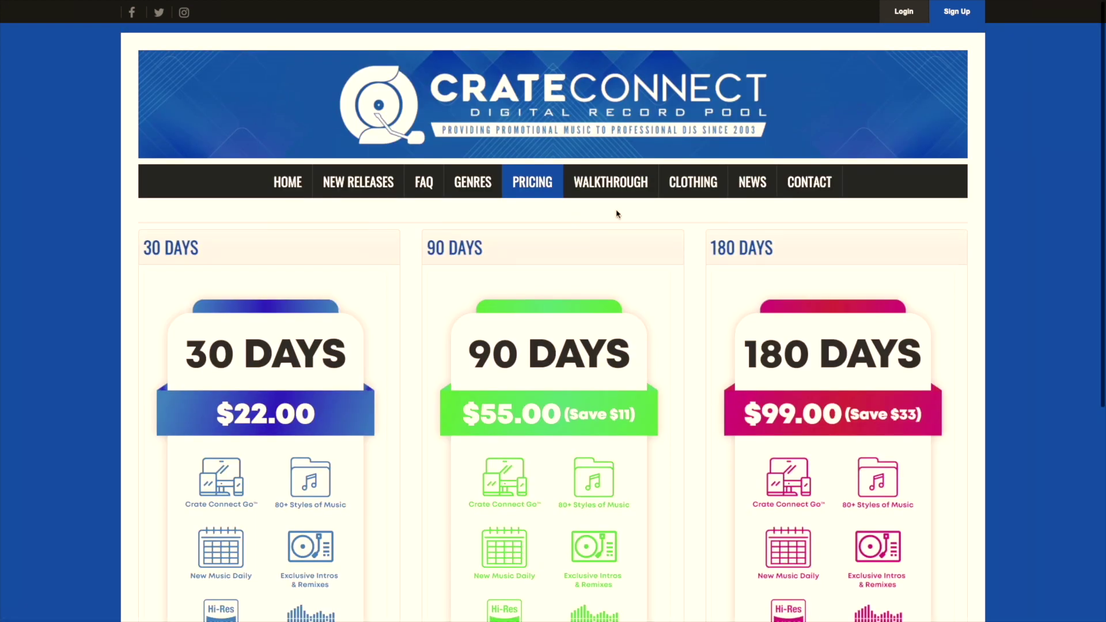
pyautogui.scroll(-1, 691, 245)
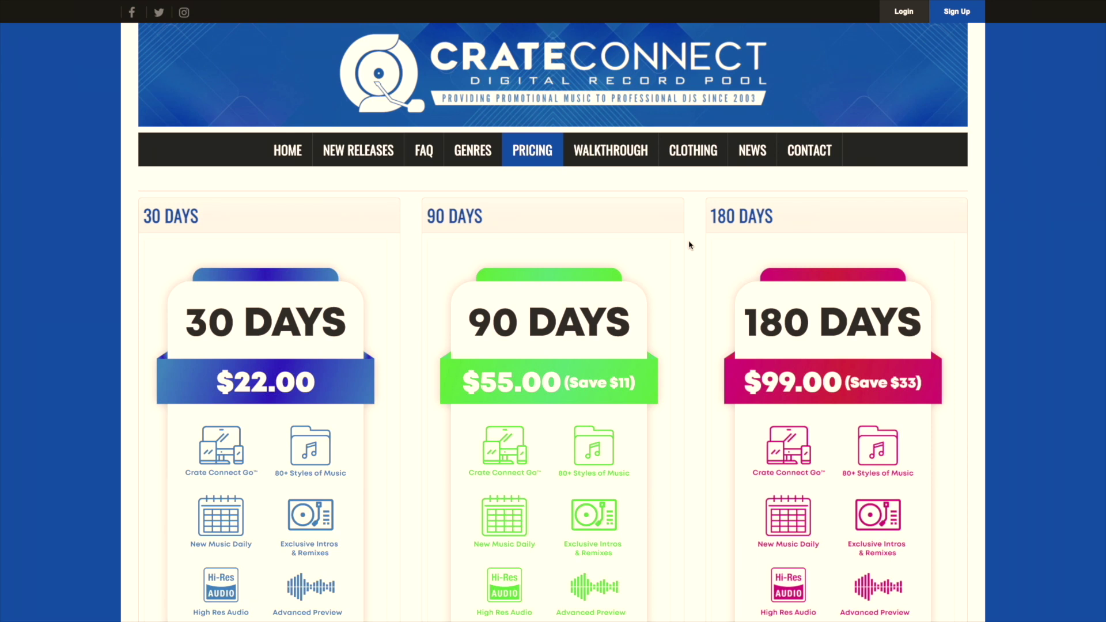
pyautogui.scroll(-3, 691, 245)
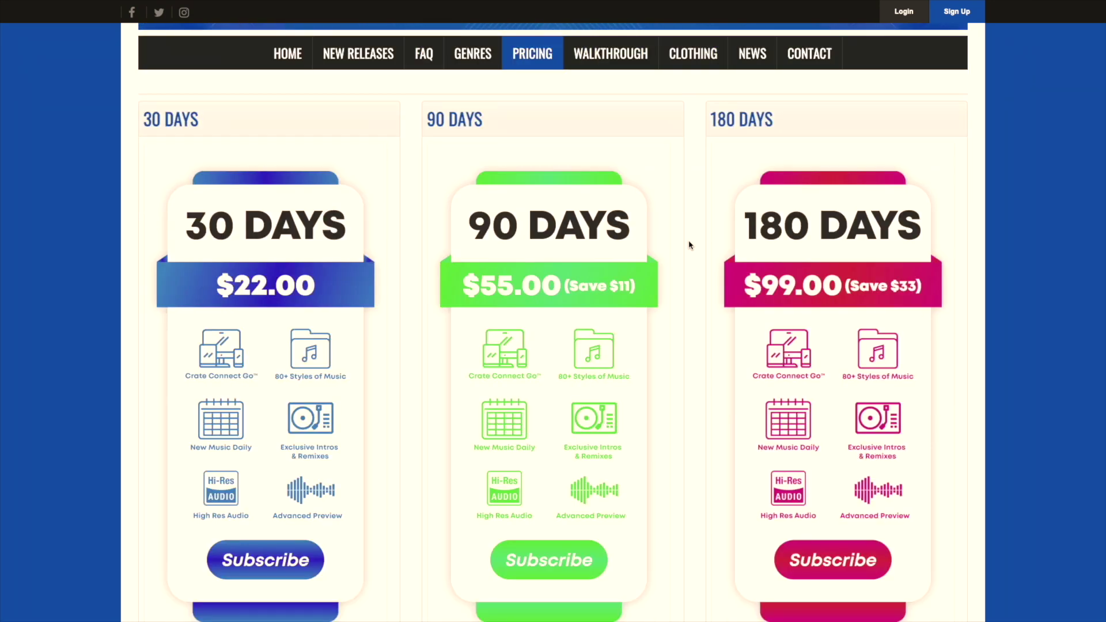
pyautogui.scroll(4, 689, 243)
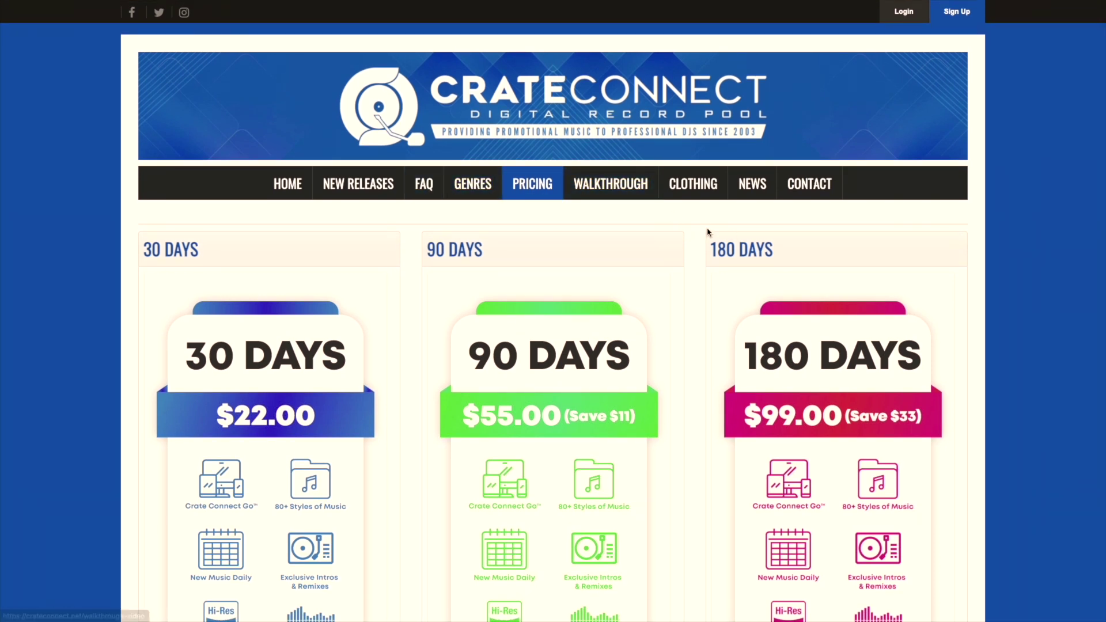
# Open the clothing store and view the enlarged picture of the black No Requests shirt
pyautogui.click(692, 185)
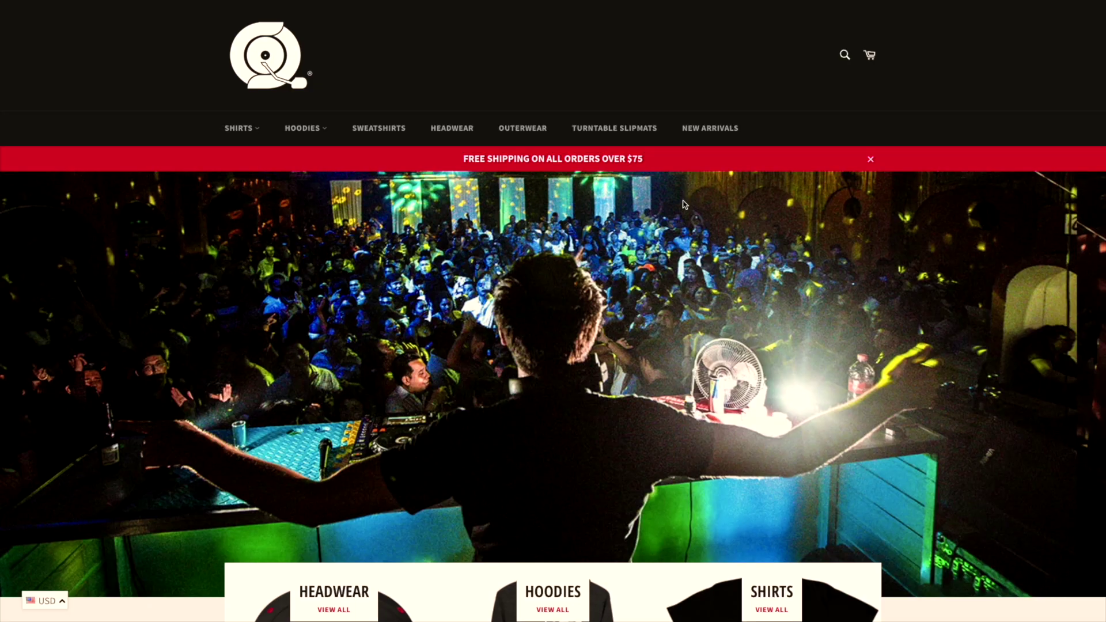
pyautogui.scroll(-6, 723, 281)
pyautogui.scroll(-5, 722, 282)
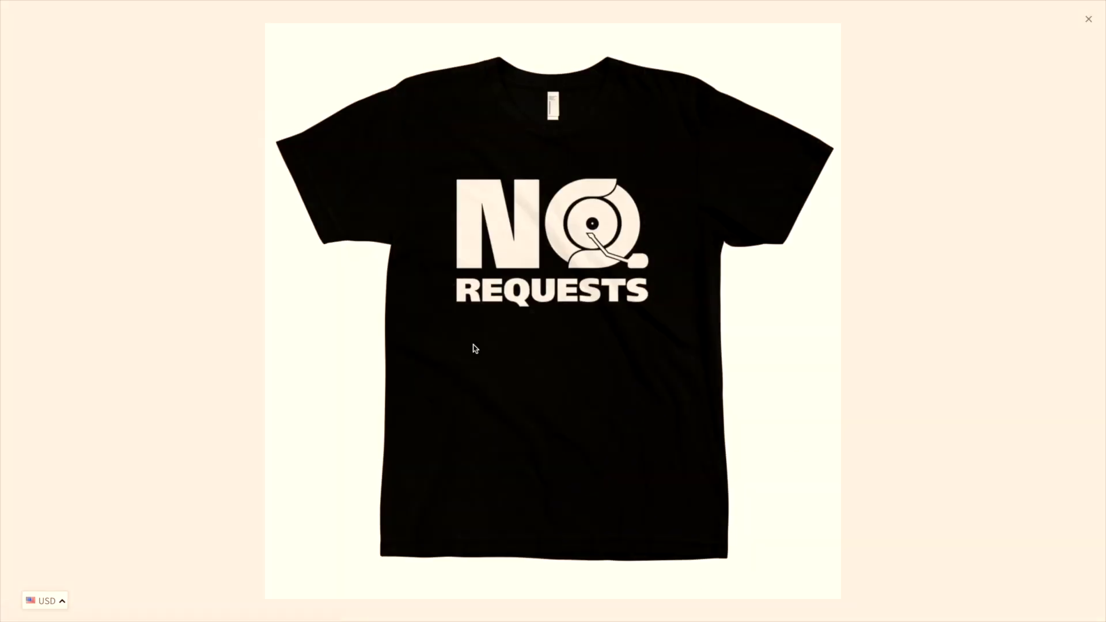
pyautogui.click(480, 346)
# Return to the clothing store's home page and browse its product categories, featured items and DJ endorsements
pyautogui.click(262, 85)
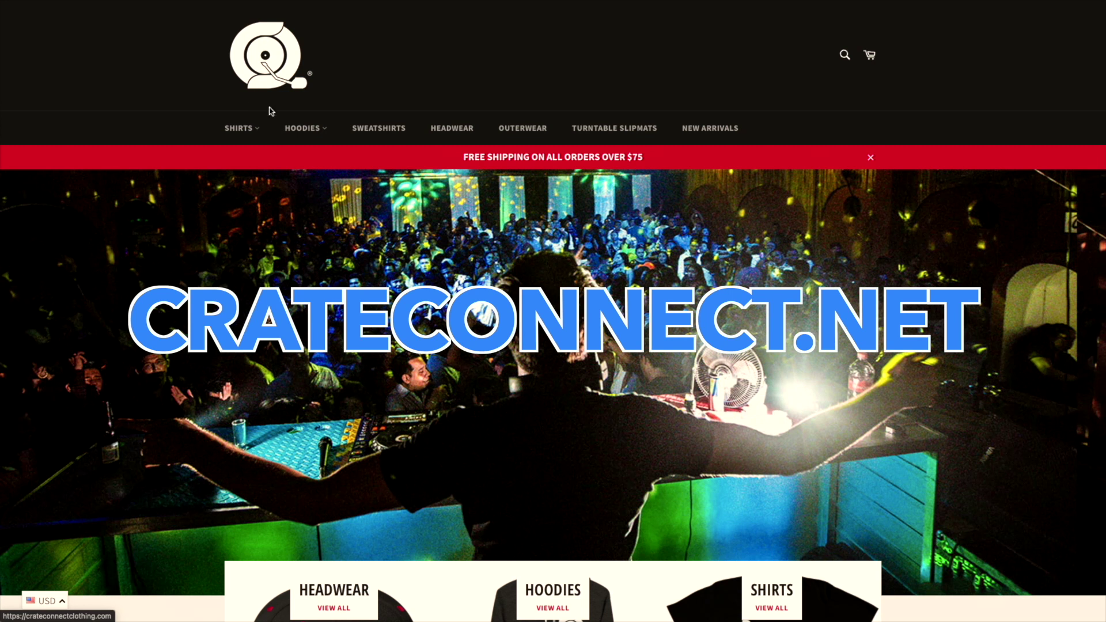
pyautogui.scroll(-5, 293, 232)
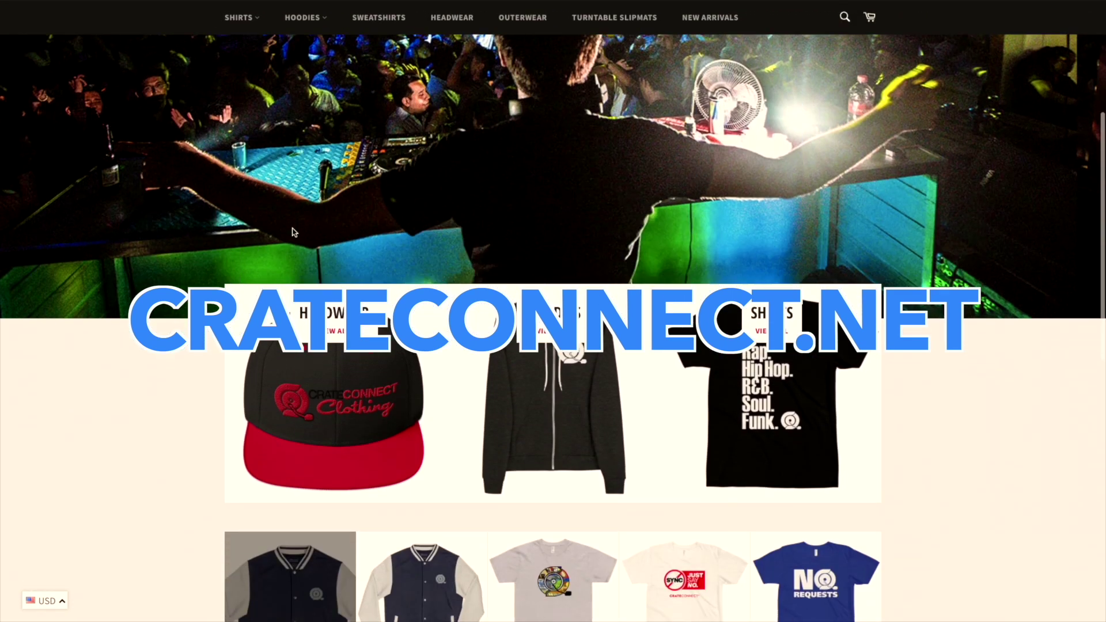
pyautogui.scroll(-6, 293, 233)
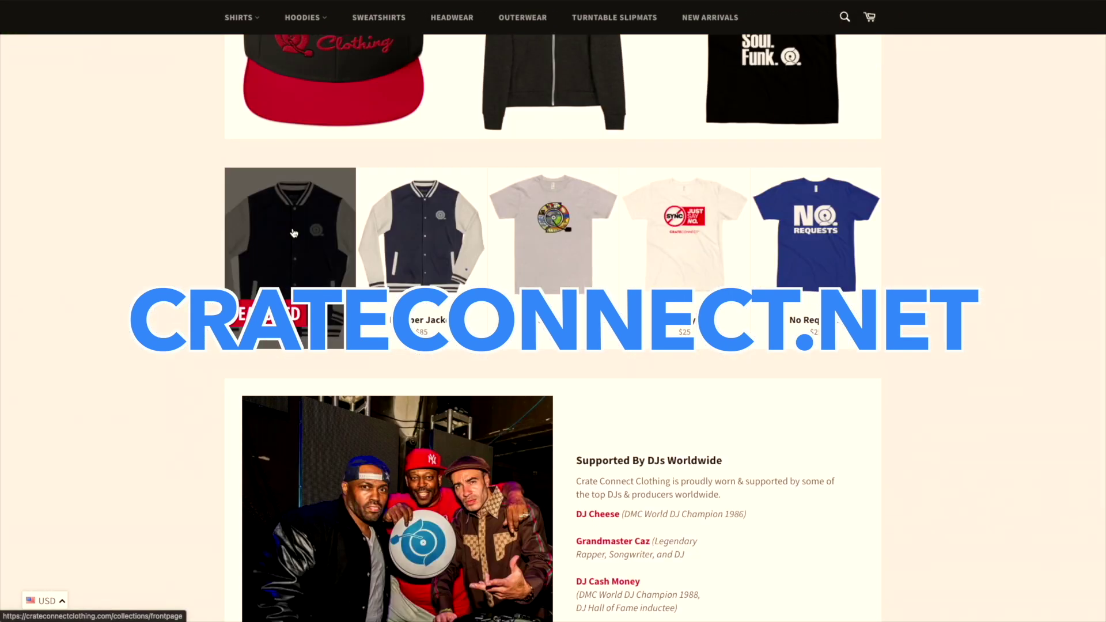
pyautogui.scroll(-2, 294, 232)
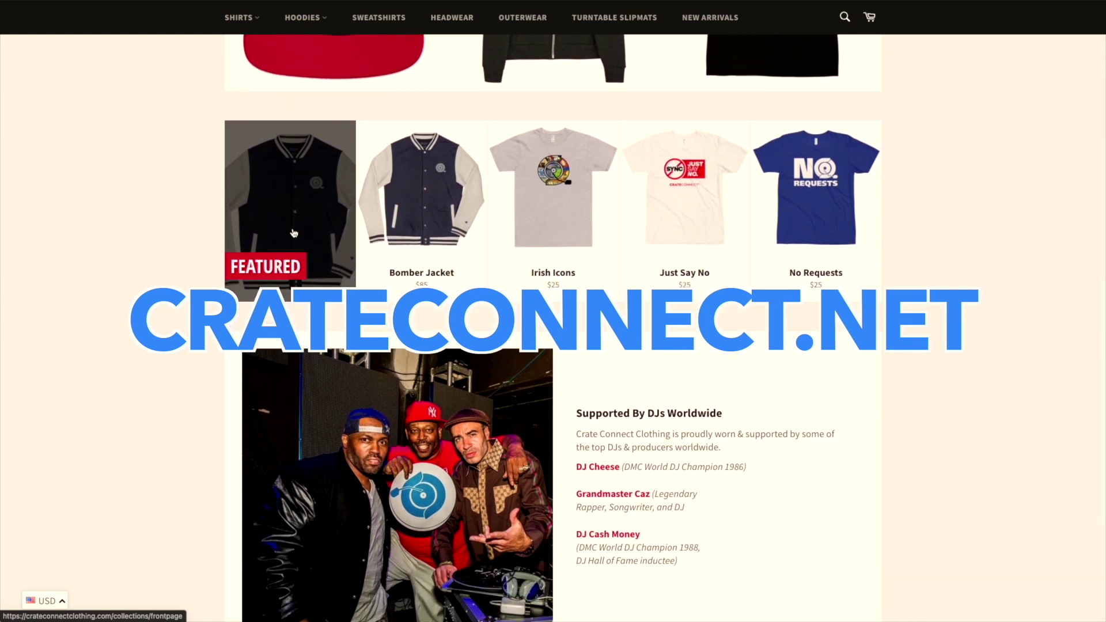
pyautogui.scroll(-2, 293, 232)
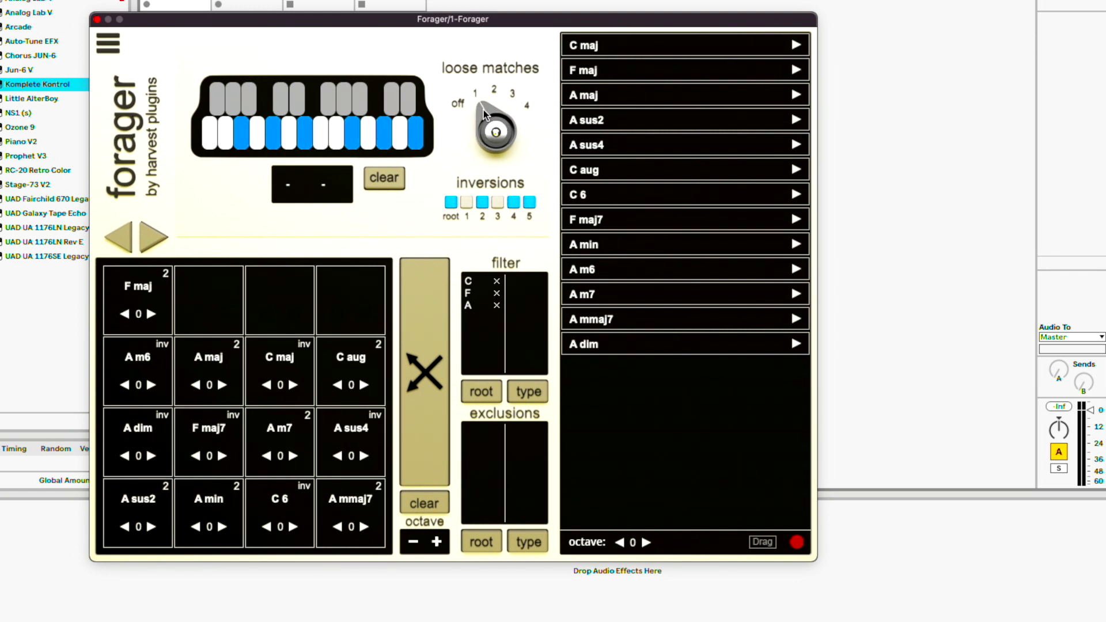
# In the Forager plugin, try loose matches at 4 and set it back to 1
pyautogui.moveTo(482, 109)
pyautogui.mouseDown()
pyautogui.moveTo(530, 112)
pyautogui.moveTo(501, 114)
pyautogui.mouseUp()
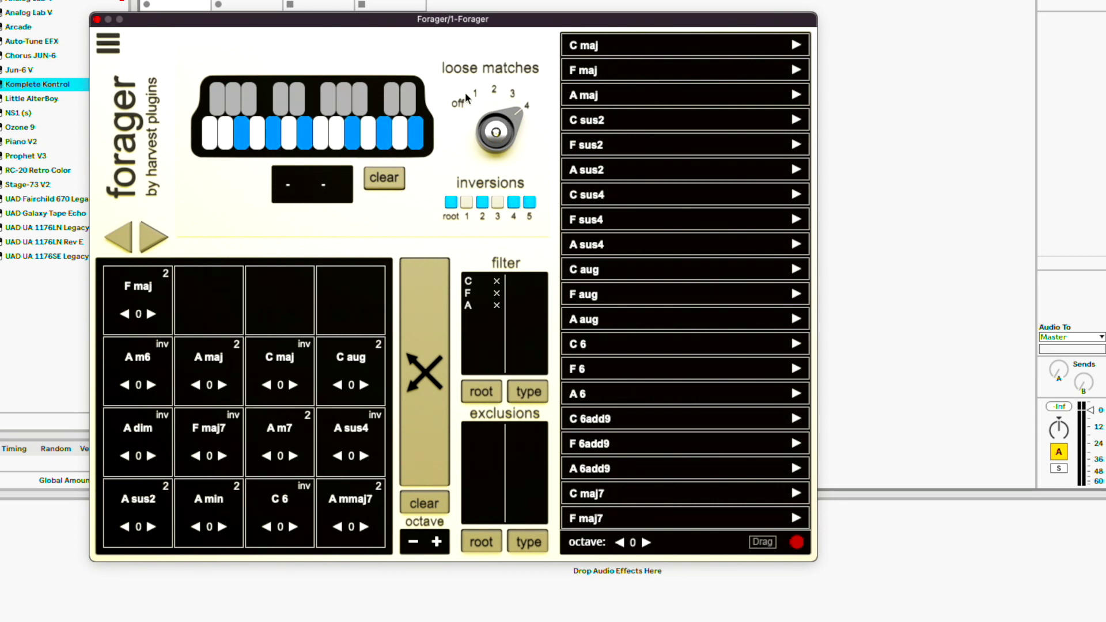
pyautogui.moveTo(500, 109); pyautogui.dragTo(496, 296)
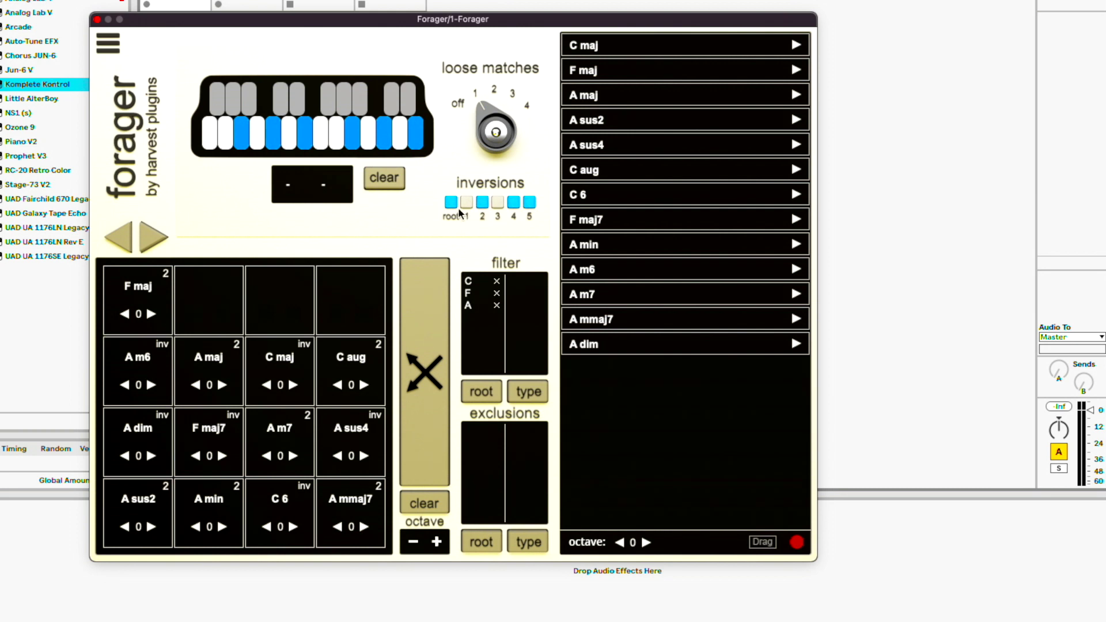
# Examine the root notes offered for filtering the chord list and choose C
pyautogui.click(612, 192)
pyautogui.click(608, 341)
pyautogui.click(481, 396)
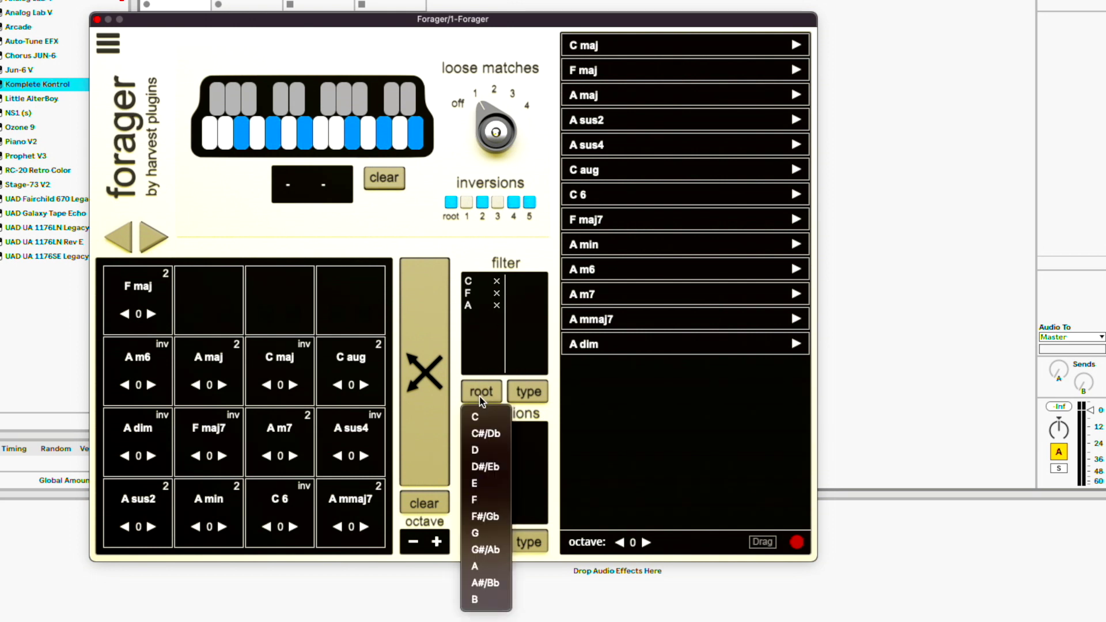
pyautogui.click(483, 416)
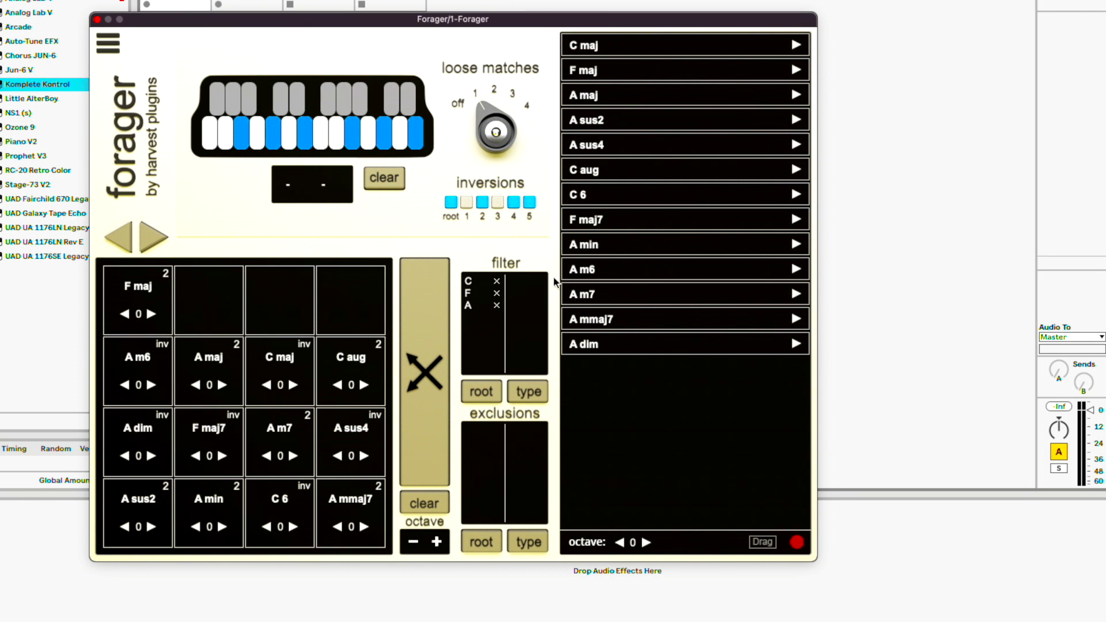
# Exclude the root note C from the chord matches and remove that exclusion again
pyautogui.click(479, 541)
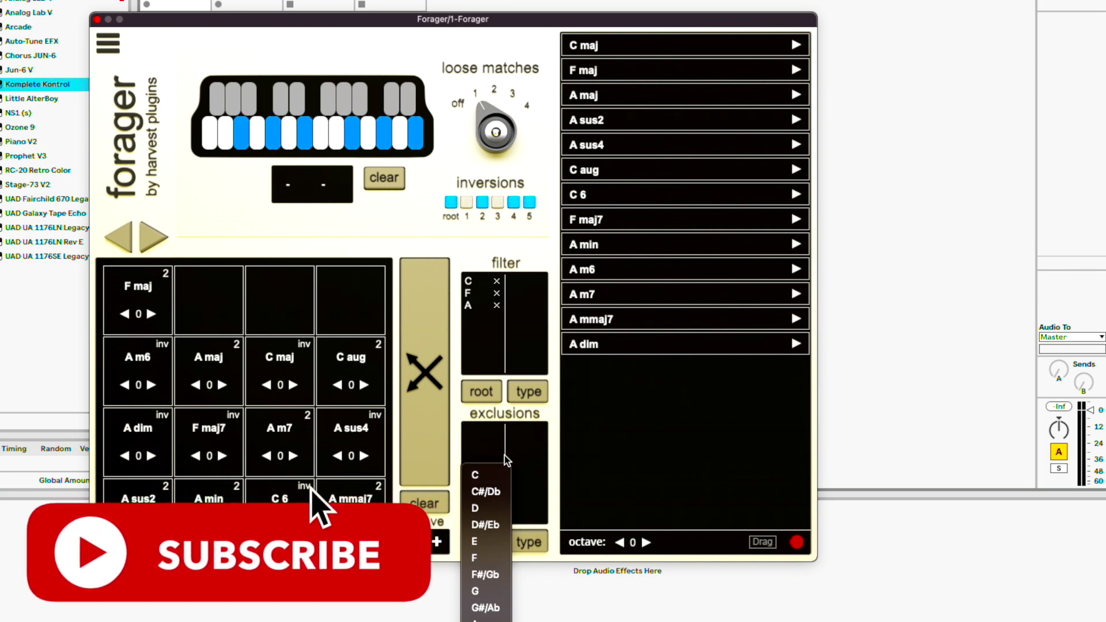
pyautogui.click(494, 474)
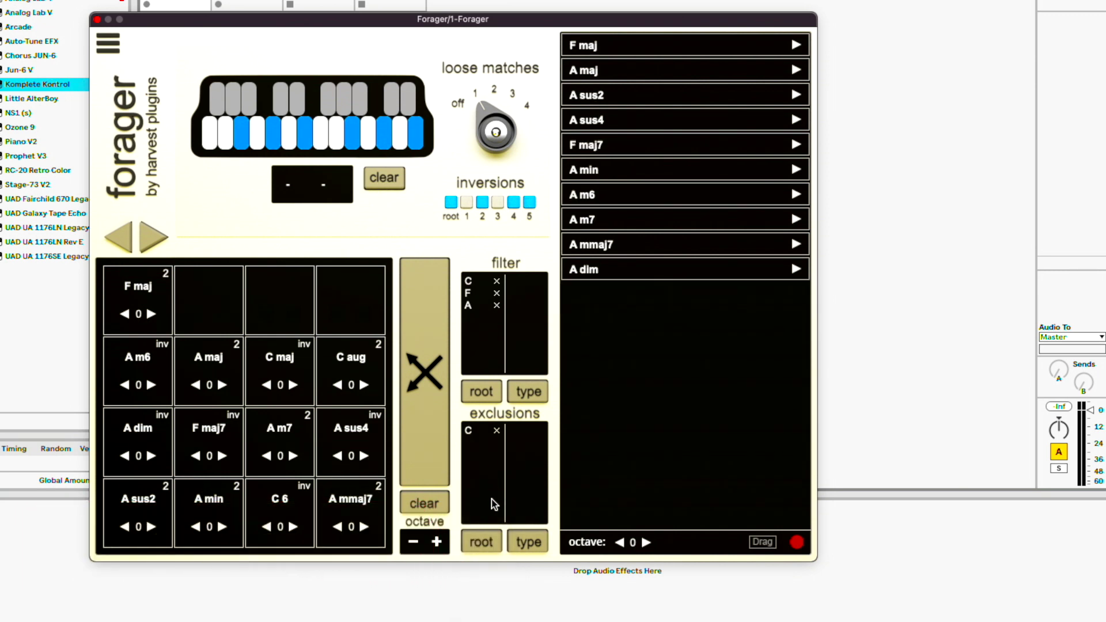
pyautogui.click(497, 430)
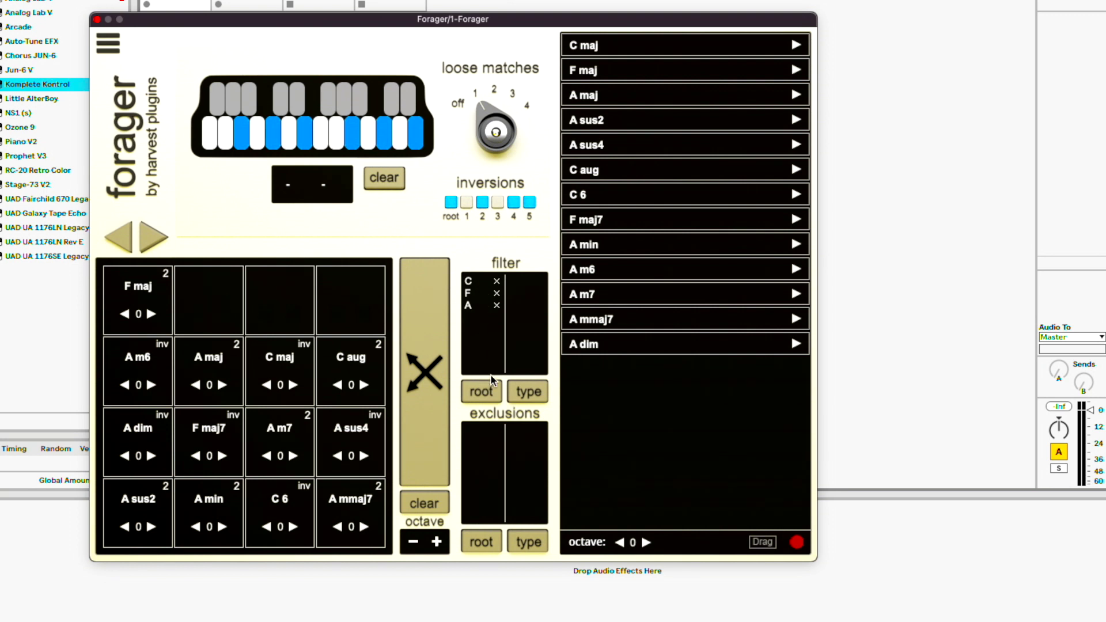
# Examine the chord types available for the filter without choosing one
pyautogui.click(522, 392)
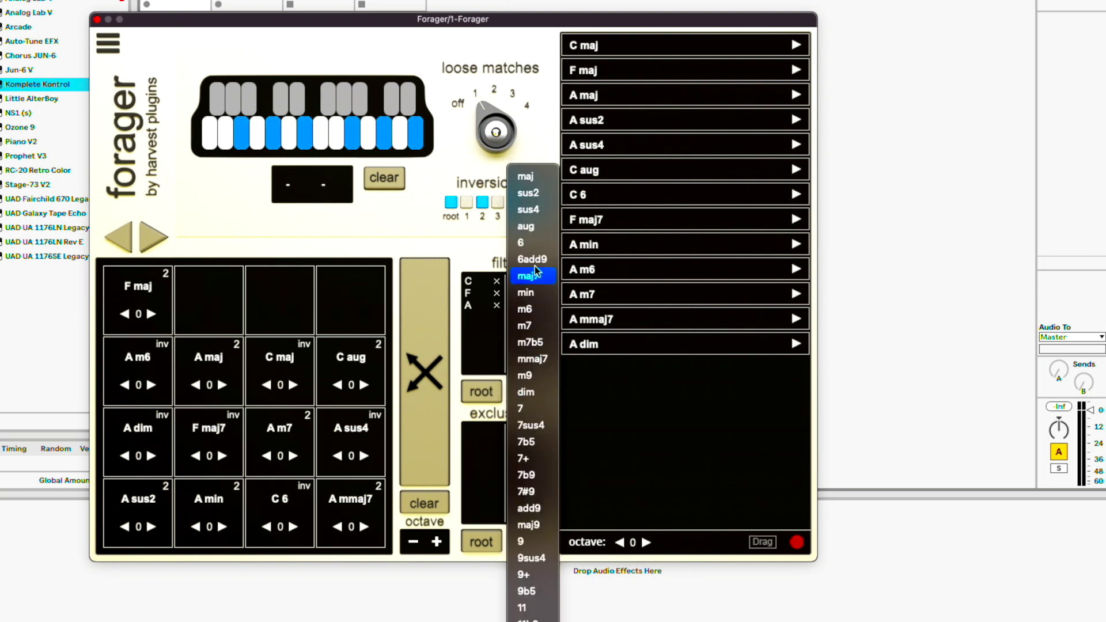
pyautogui.click(594, 478)
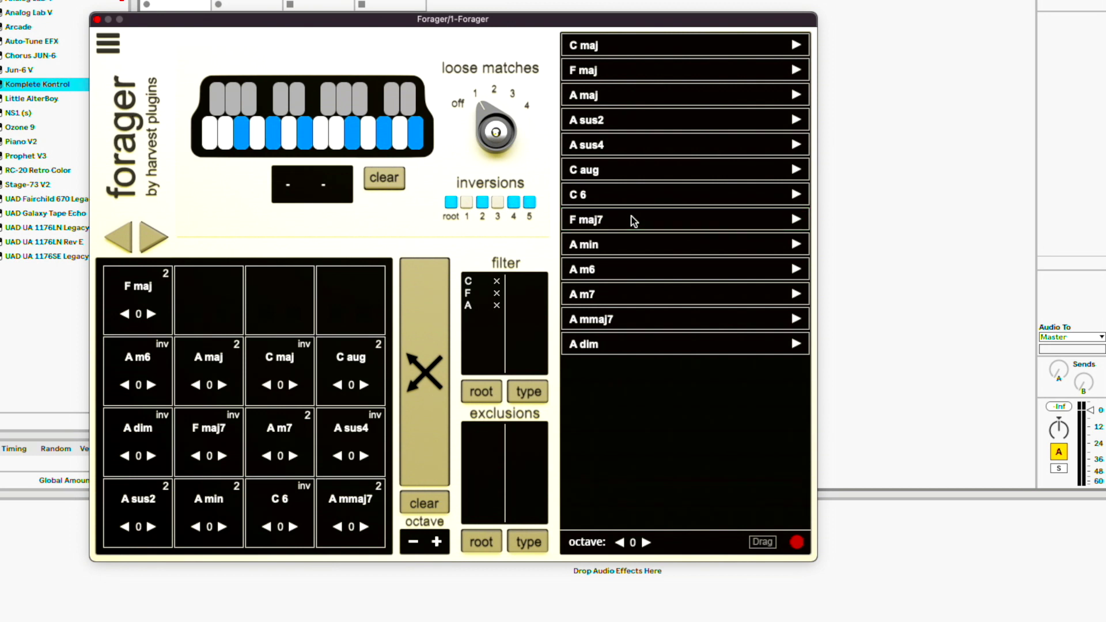
# Assign the A min chord from the match list to the empty pad beside F maj
pyautogui.click(616, 251)
pyautogui.click(231, 310)
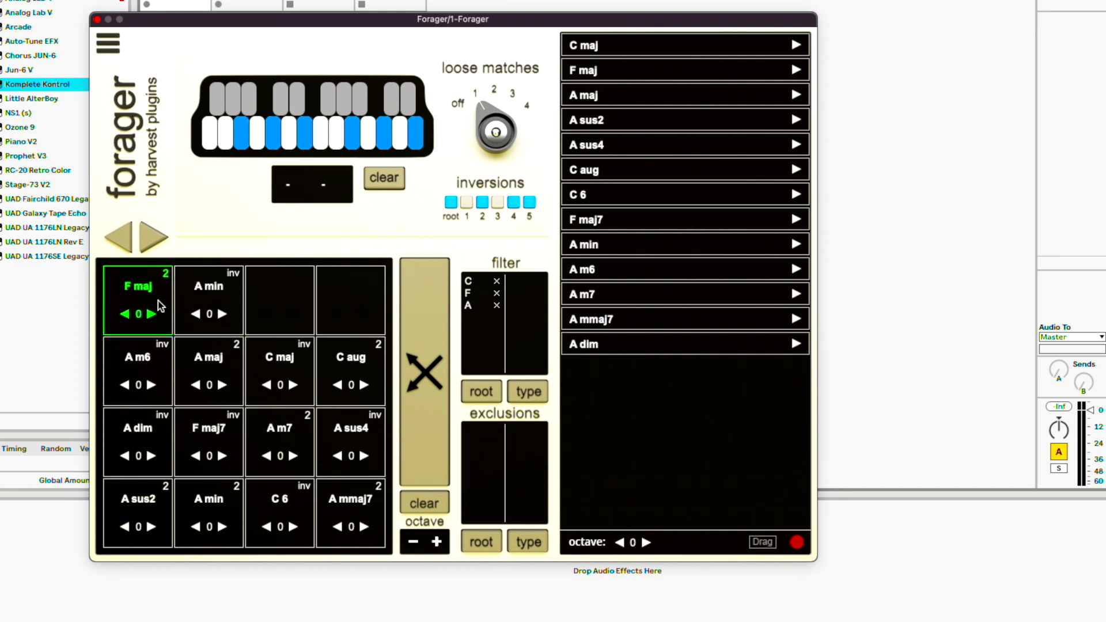
# Audition the A sus2, A min, F maj7 and A dim chords on the pad grid
pyautogui.click(126, 503)
pyautogui.click(208, 499)
pyautogui.click(212, 433)
pyautogui.click(138, 433)
pyautogui.click(202, 430)
pyautogui.click(155, 499)
pyautogui.click(218, 510)
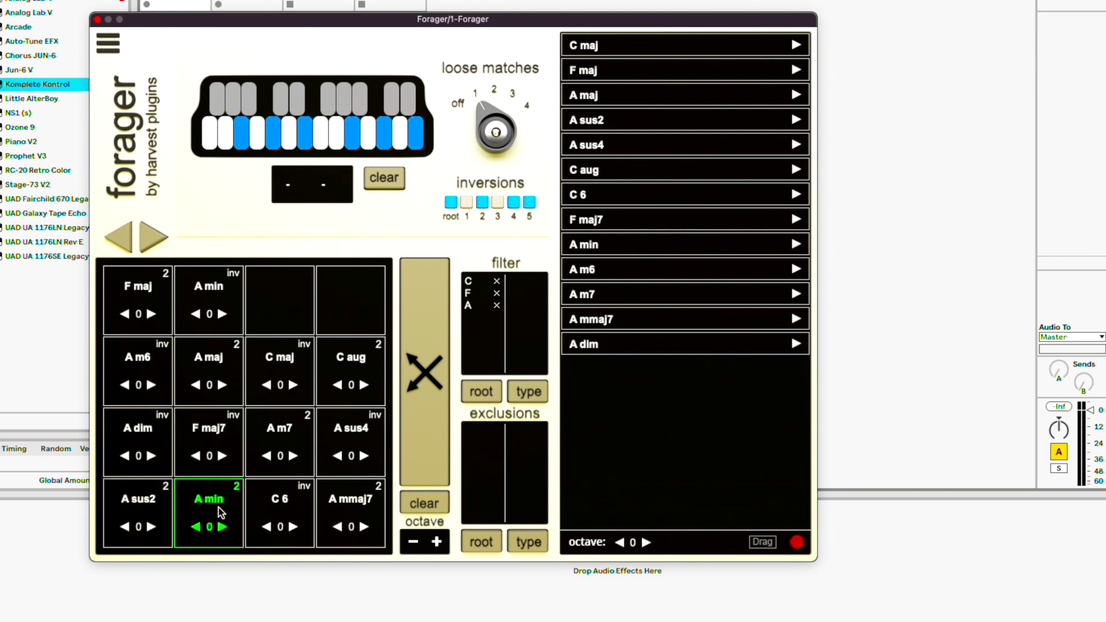
# Fill the pad grid with a new random arrangement of the matching chords and audition A m7
pyautogui.click(425, 376)
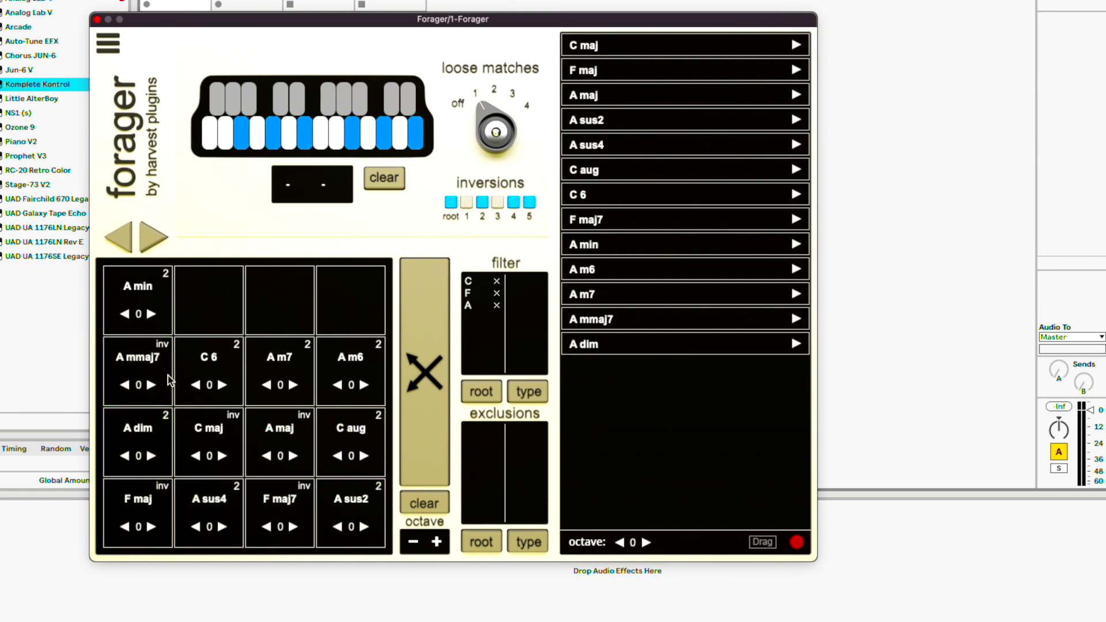
pyautogui.click(281, 368)
# Shift the octave of all chord pads up and down, ending at -1
pyautogui.doubleClick(436, 542)
pyautogui.doubleClick(414, 541)
pyautogui.click(414, 541)
# Audition the A sus2 and F maj7 pads in the lowered octave
pyautogui.click(348, 518)
pyautogui.click(264, 506)
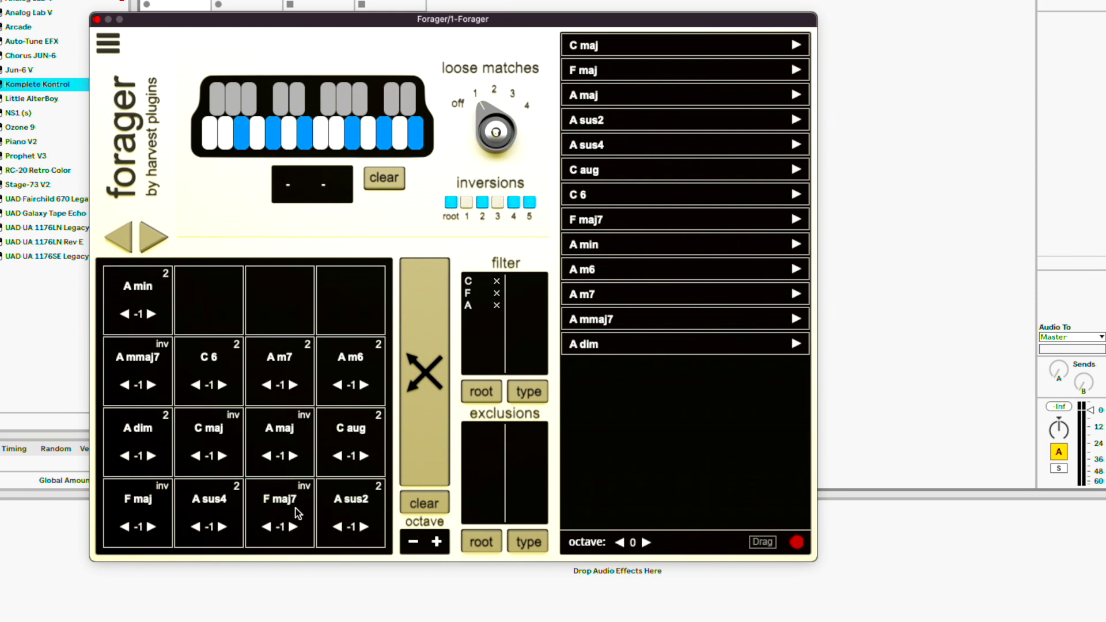
pyautogui.click(272, 506)
pyautogui.click(272, 506)
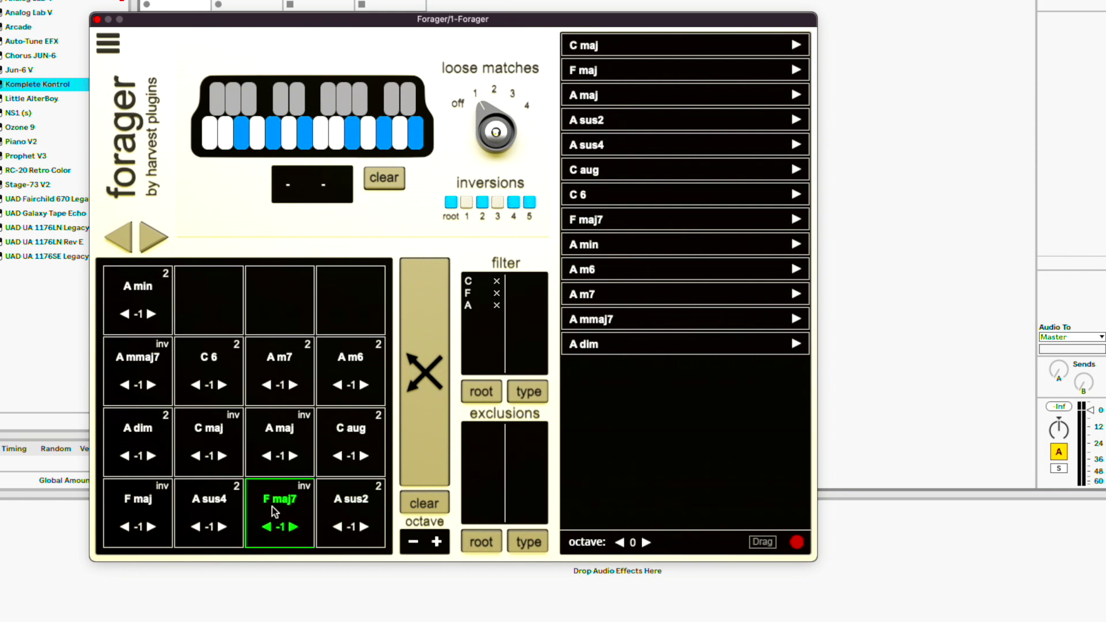
pyautogui.click(337, 510)
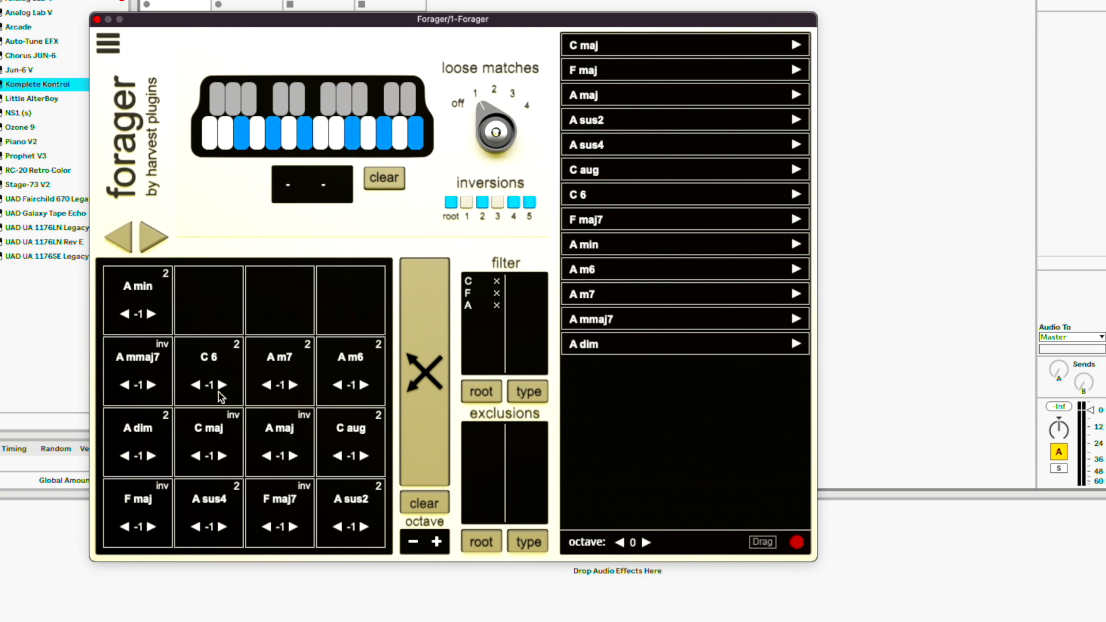
pyautogui.click(149, 239)
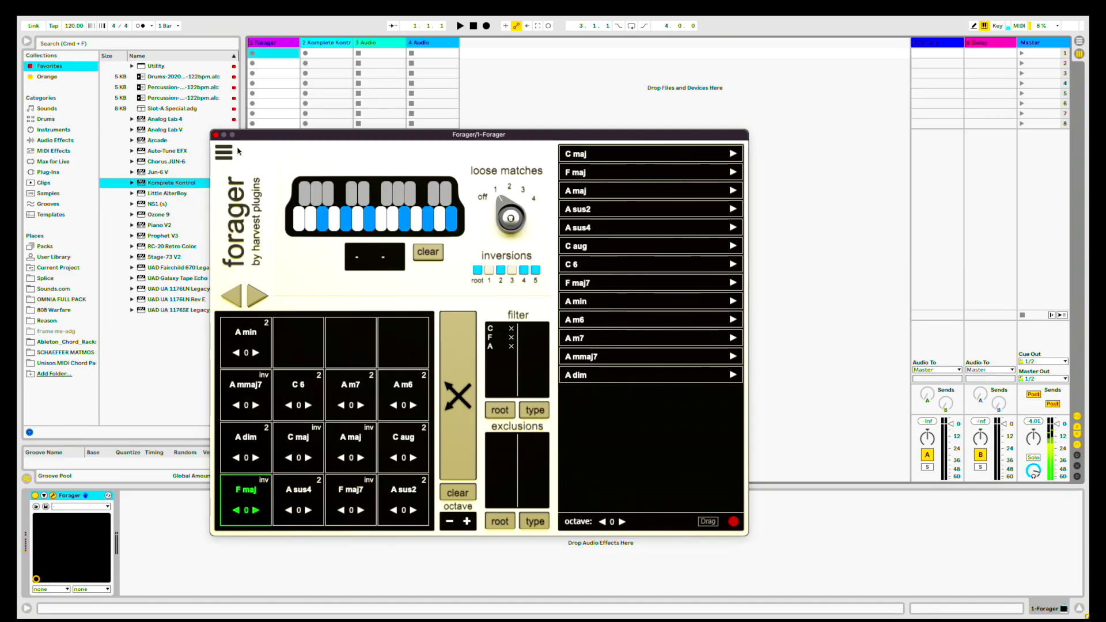
# Select the Komplete Kontrol track, inspect its Jun-6 V instrument with the 52 Wah Brass preset, and close the plugin window
pyautogui.moveTo(257, 137); pyautogui.dragTo(566, 66)
pyautogui.click(331, 44)
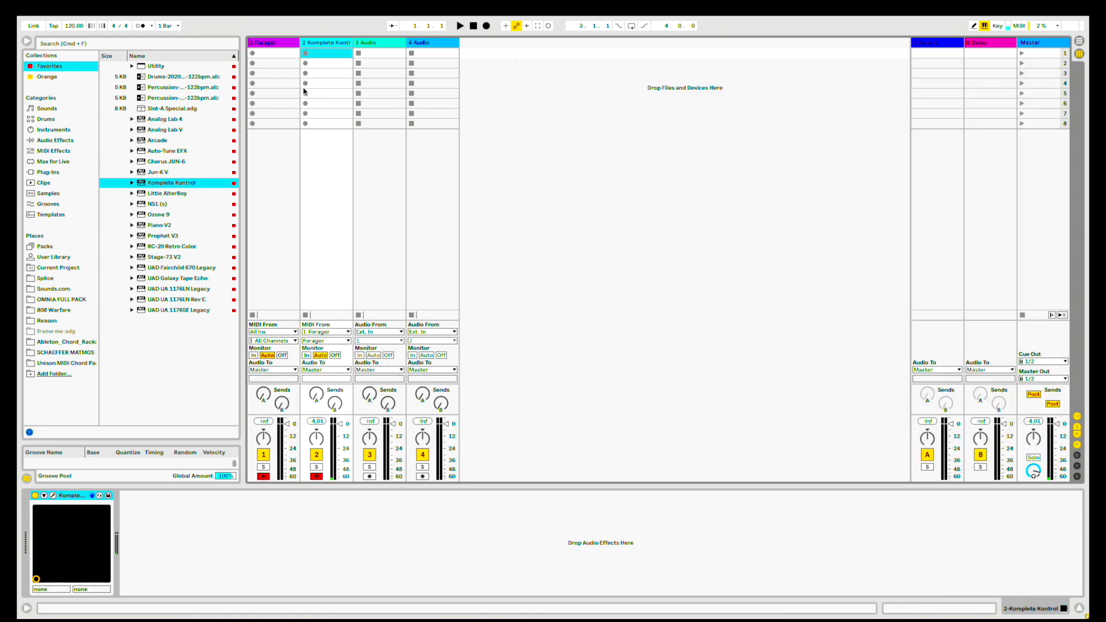
pyautogui.click(54, 495)
pyautogui.moveTo(475, 36); pyautogui.dragTo(332, 112)
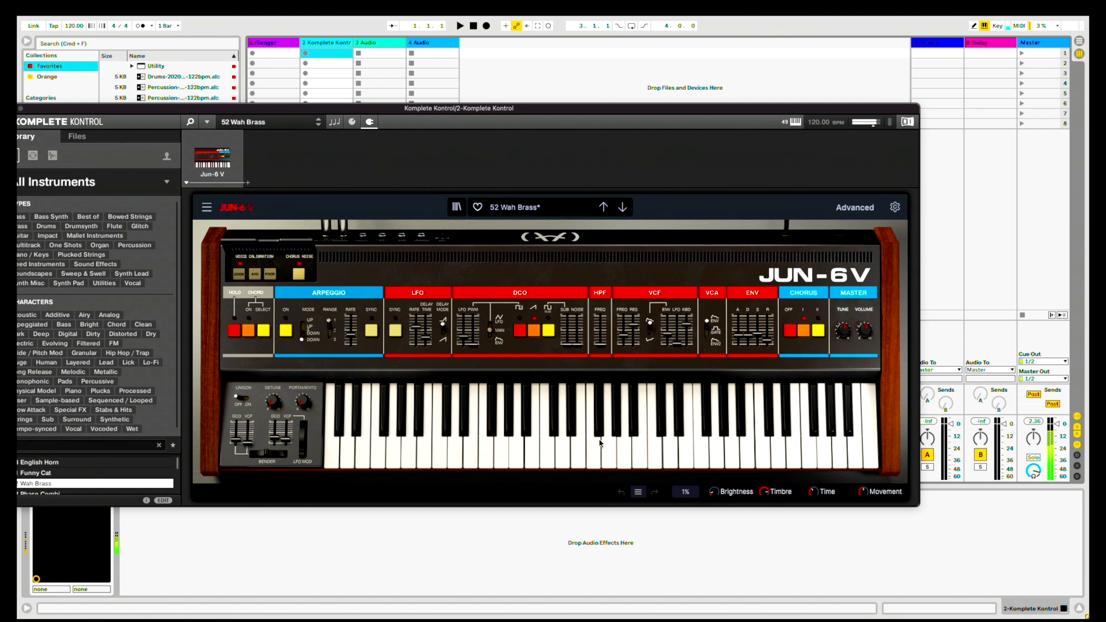
pyautogui.moveTo(345, 108); pyautogui.dragTo(463, 140)
pyautogui.click(123, 141)
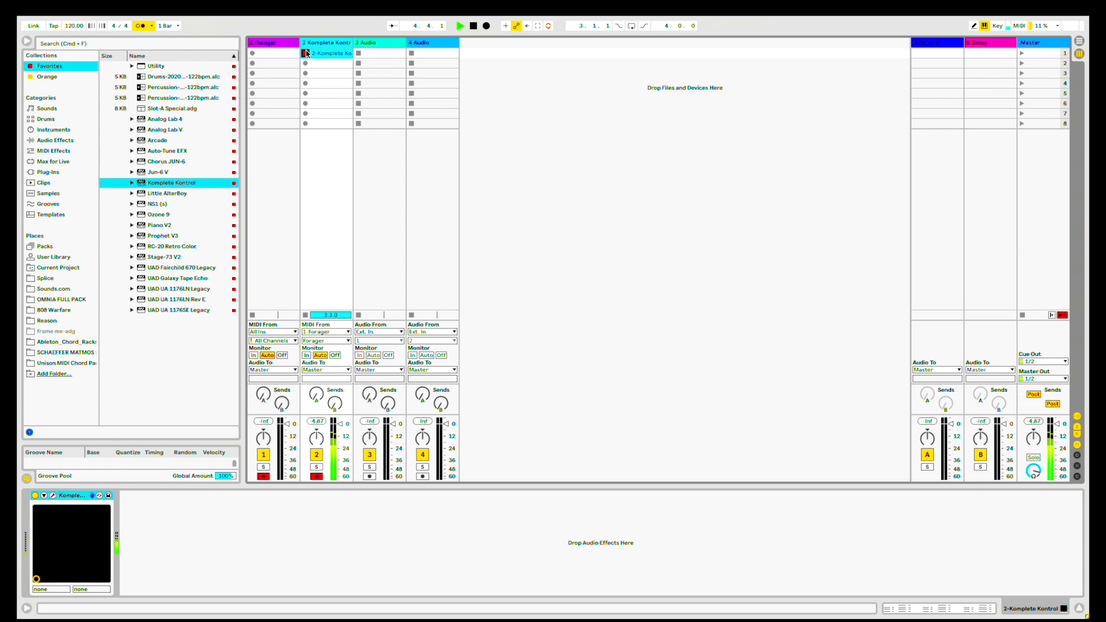
# Finish recording the chord clip in the Komplete Kontrol track's first slot and show its notes in an enlarged editor
pyautogui.click(304, 53)
pyautogui.click(323, 54)
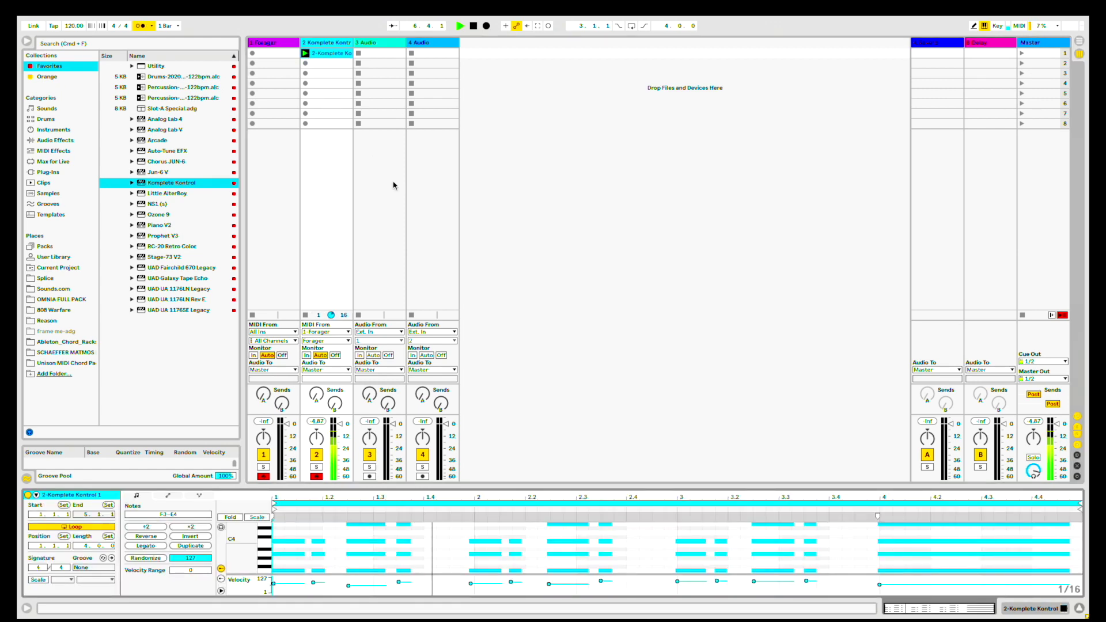
pyautogui.moveTo(459, 486); pyautogui.dragTo(459, 349)
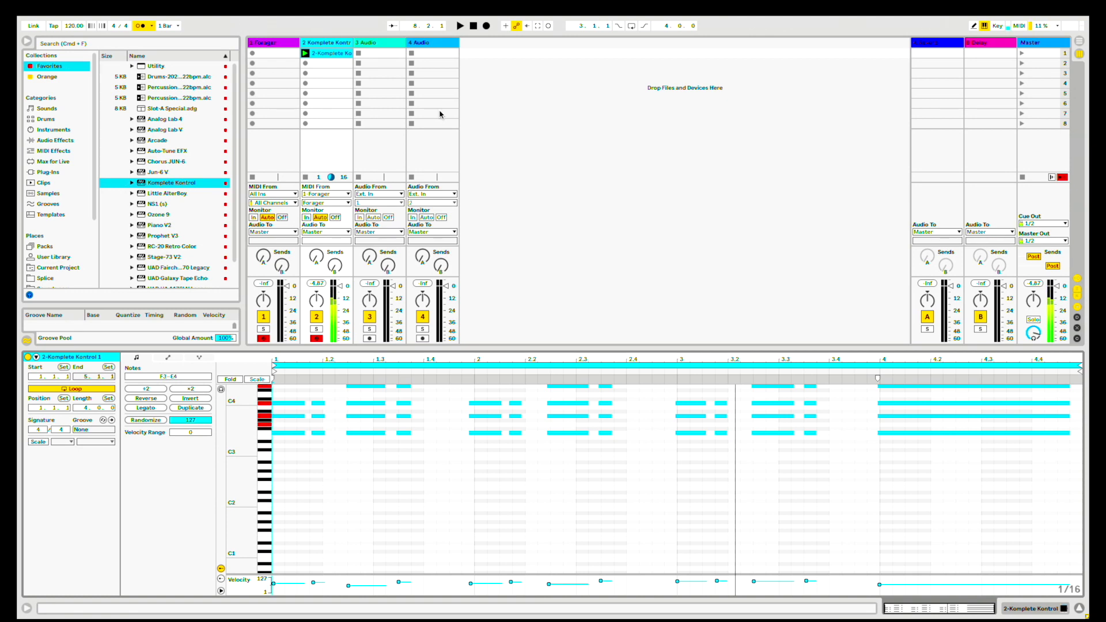
# Record a second four-bar chord clip in the Komplete Kontrol track's second slot and play it back as a loop
pyautogui.click(305, 64)
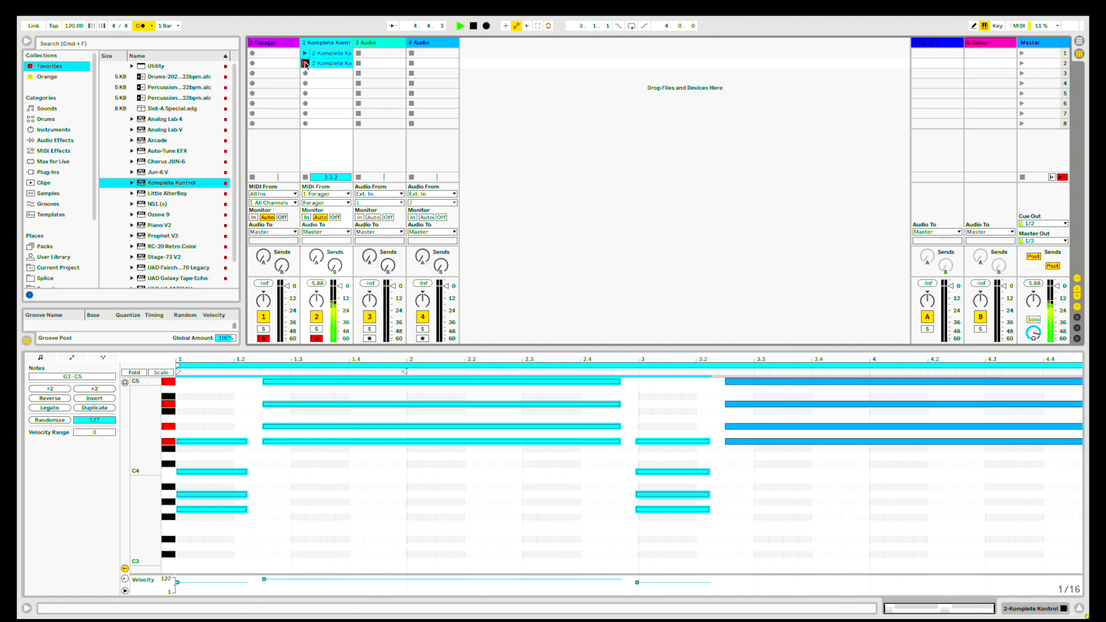
pyautogui.click(306, 63)
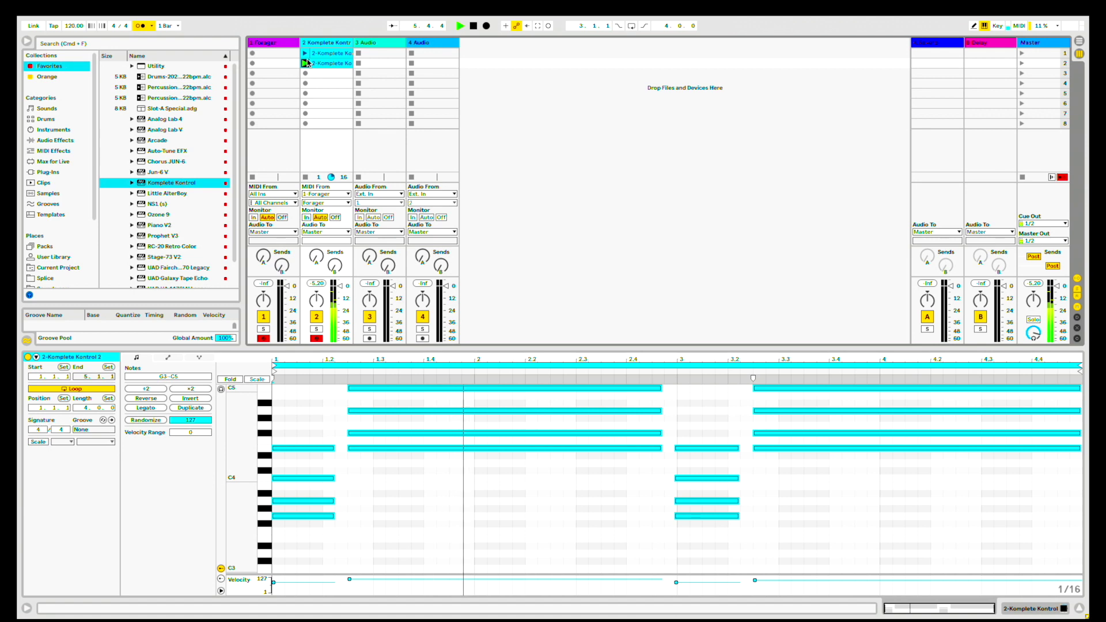
pyautogui.press('space')
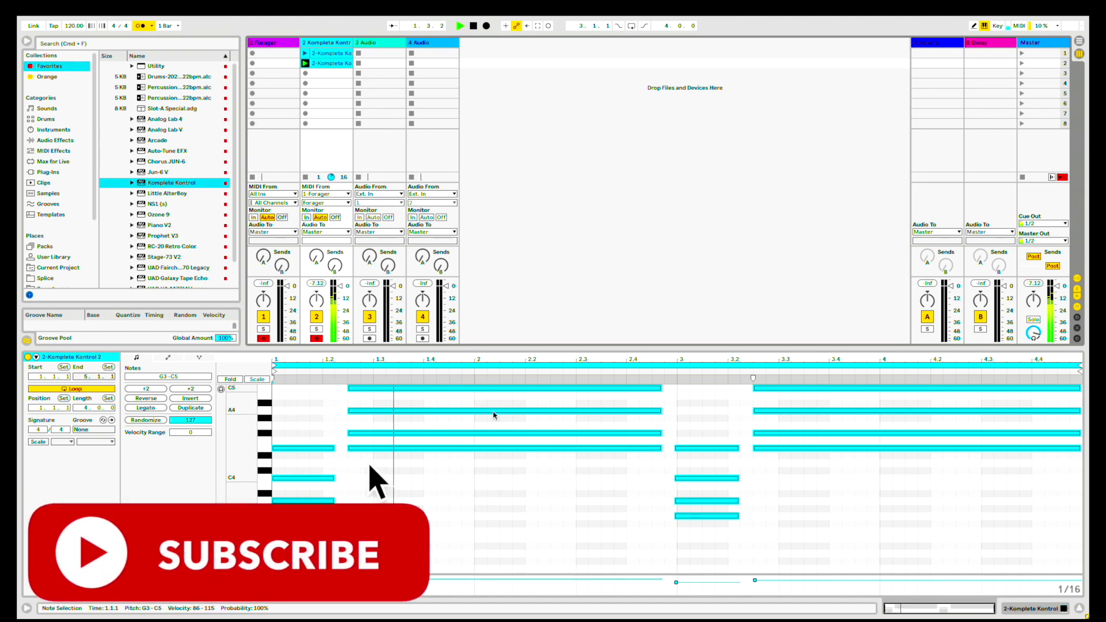
# Delete the C5 note from the second chord in the second Komplete Kontrol clip, check the loop, and play the first clip for comparison
pyautogui.scroll(3, 403, 449)
pyautogui.click(457, 438)
pyautogui.press('Delete')
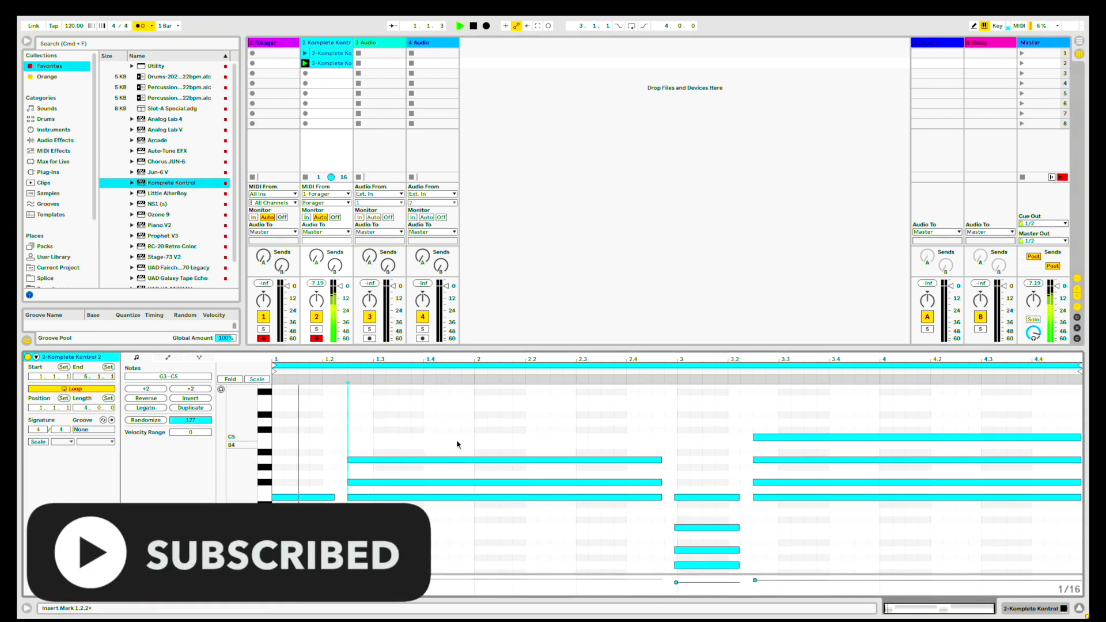
pyautogui.scroll(-1, 451, 465)
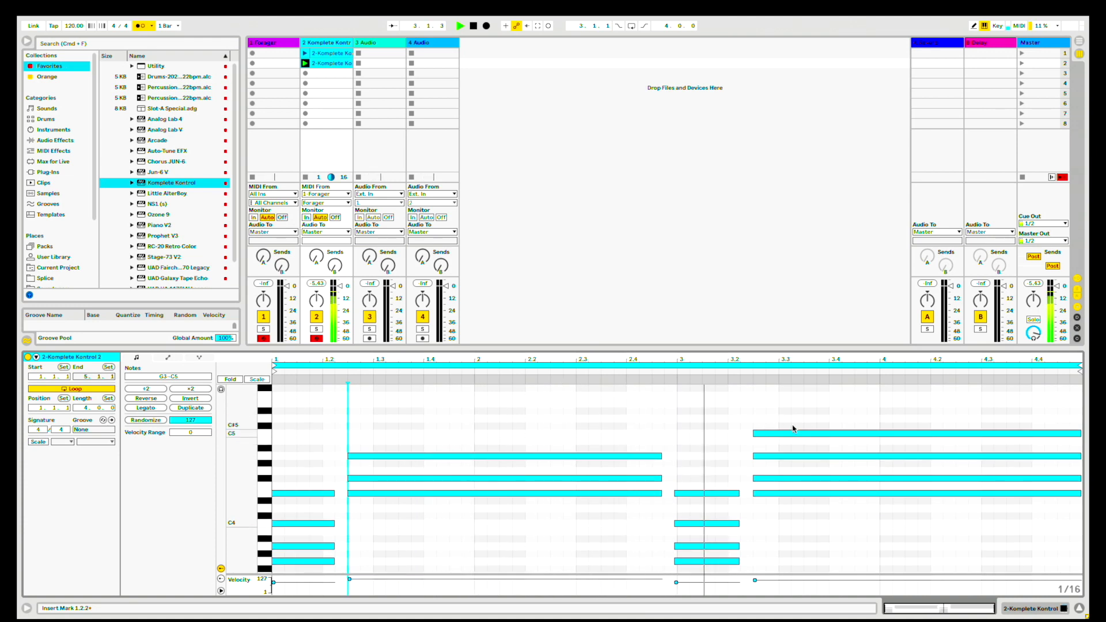
pyautogui.press('space')
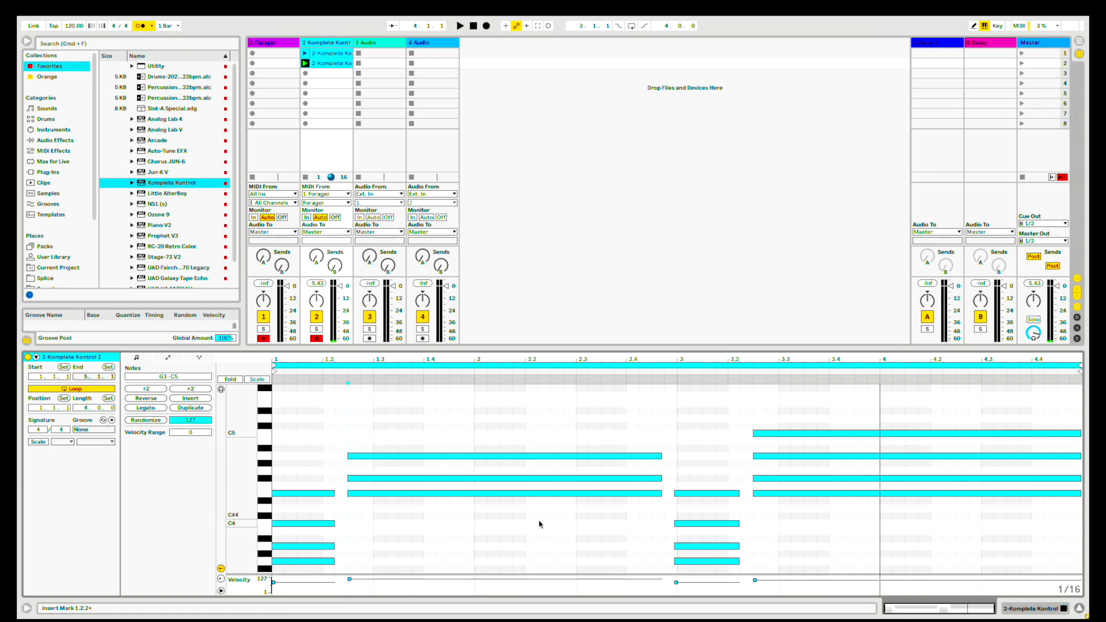
pyautogui.click(305, 53)
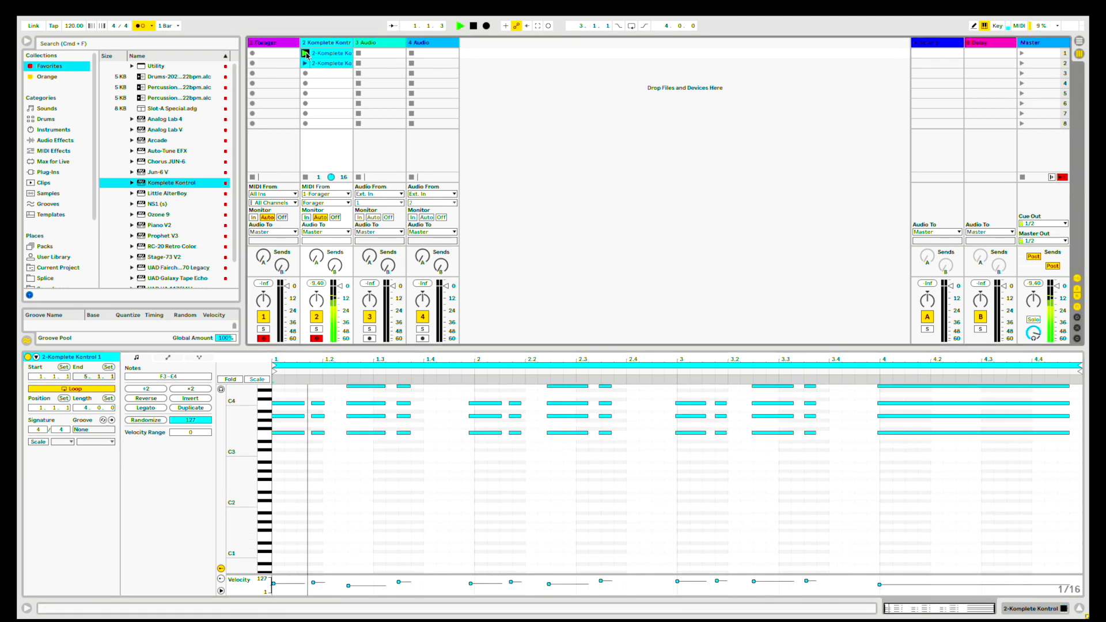
# Open the Splice location, expand its sounds and packs folders, and look through the sample packs
pyautogui.click(54, 189)
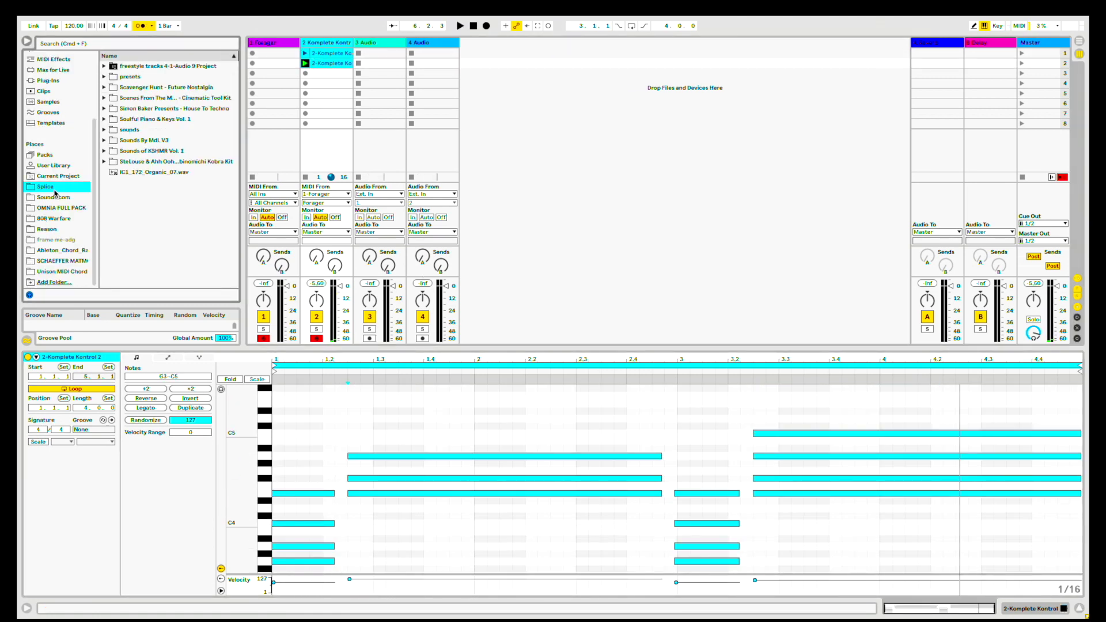
pyautogui.click(108, 129)
pyautogui.click(112, 141)
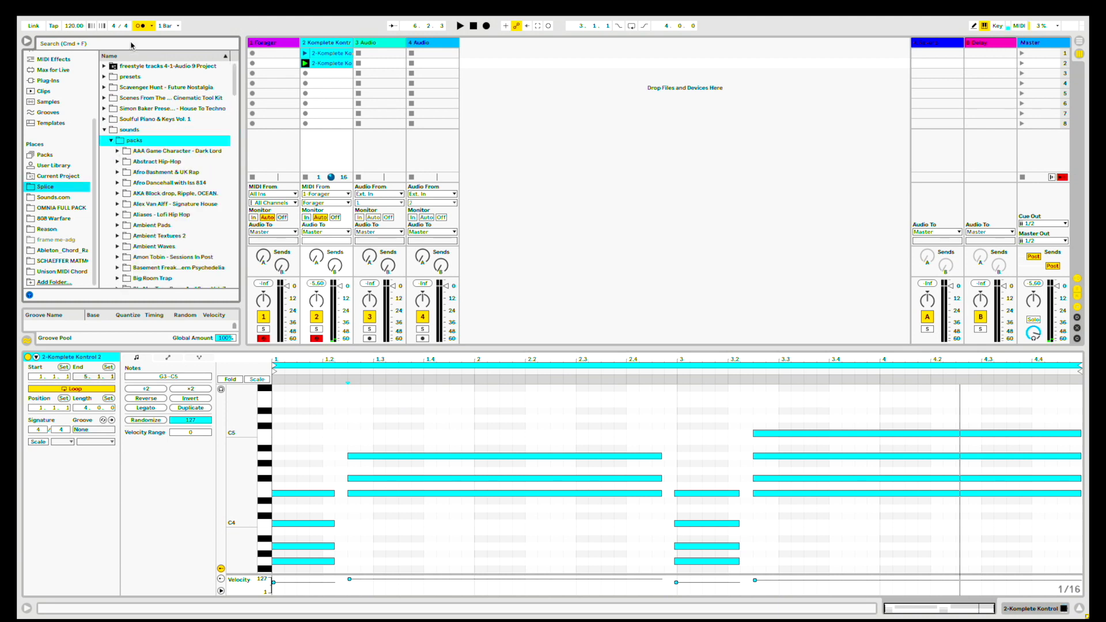
pyautogui.scroll(-5, 131, 180)
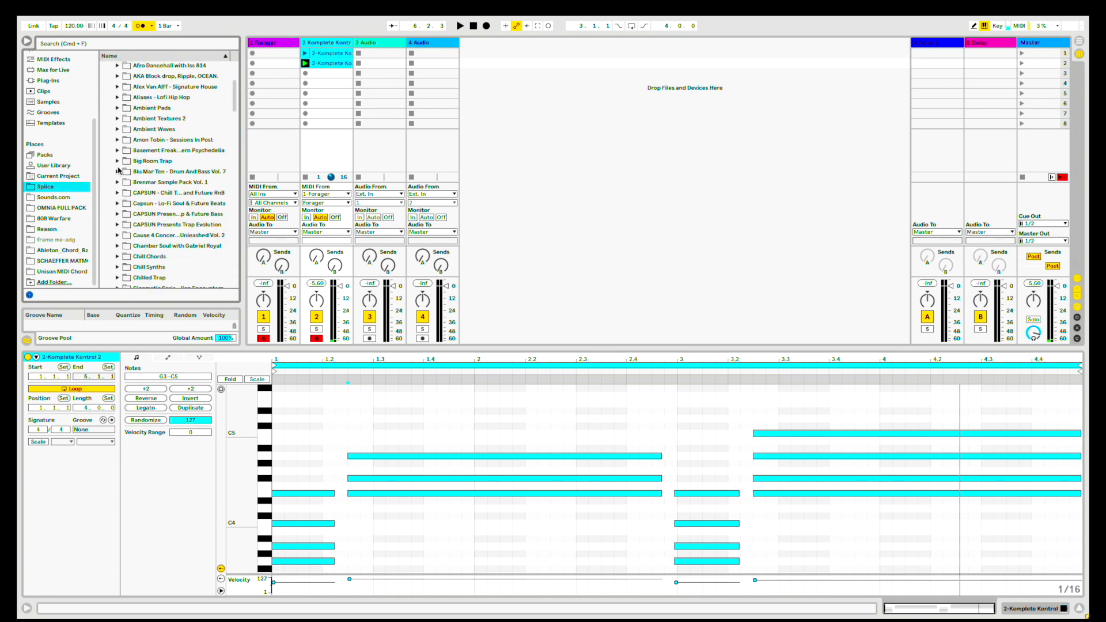
pyautogui.scroll(-4, 118, 171)
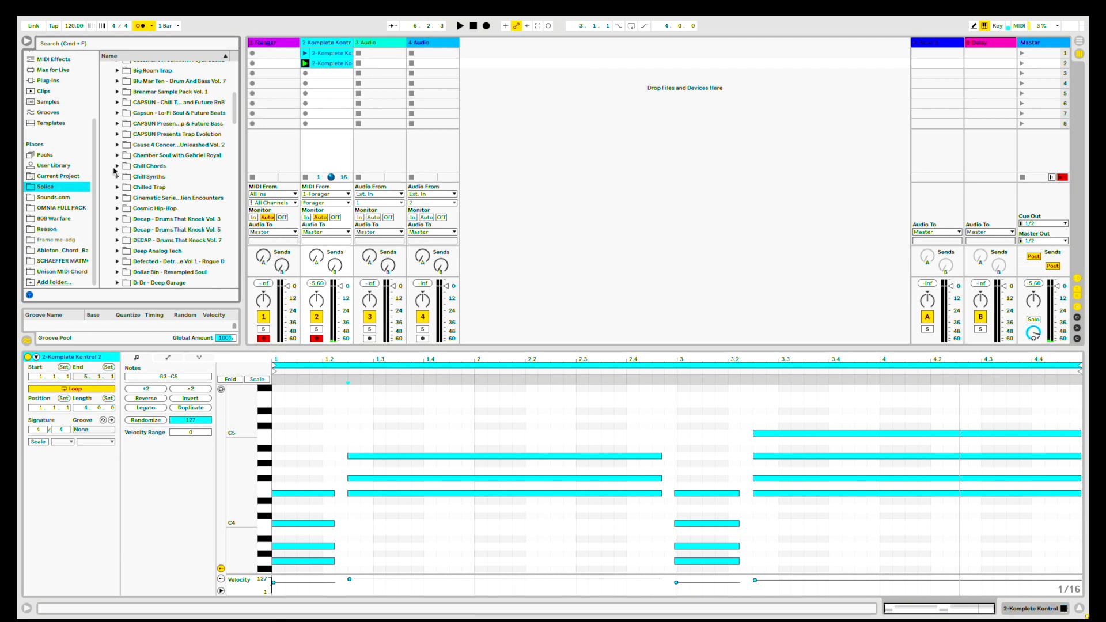
# Search Splice for "drum loop" and audition the first full, hats and kick loops in Flipped Funk's drum_loops folder
pyautogui.click(162, 203)
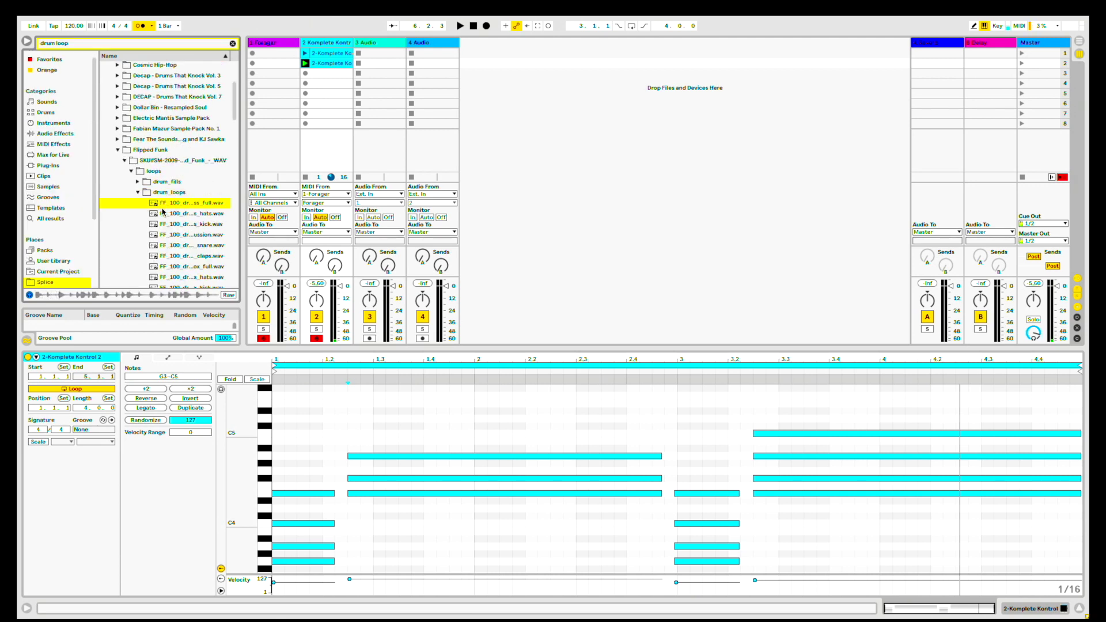
pyautogui.press('Down')
pyautogui.press('Down')
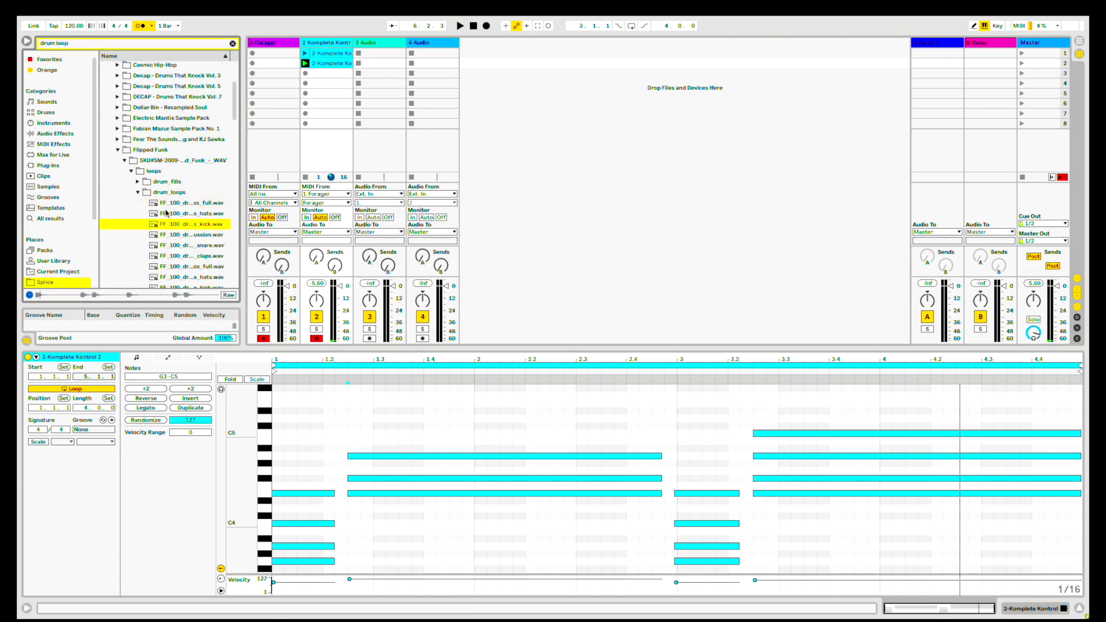
# Add FF_100_drum_loop_bless_full.wav to the fourth track's first slot, play it with the chords, and duplicate the clip into the second slot
pyautogui.click(168, 205)
pyautogui.moveTo(399, 89); pyautogui.dragTo(426, 51)
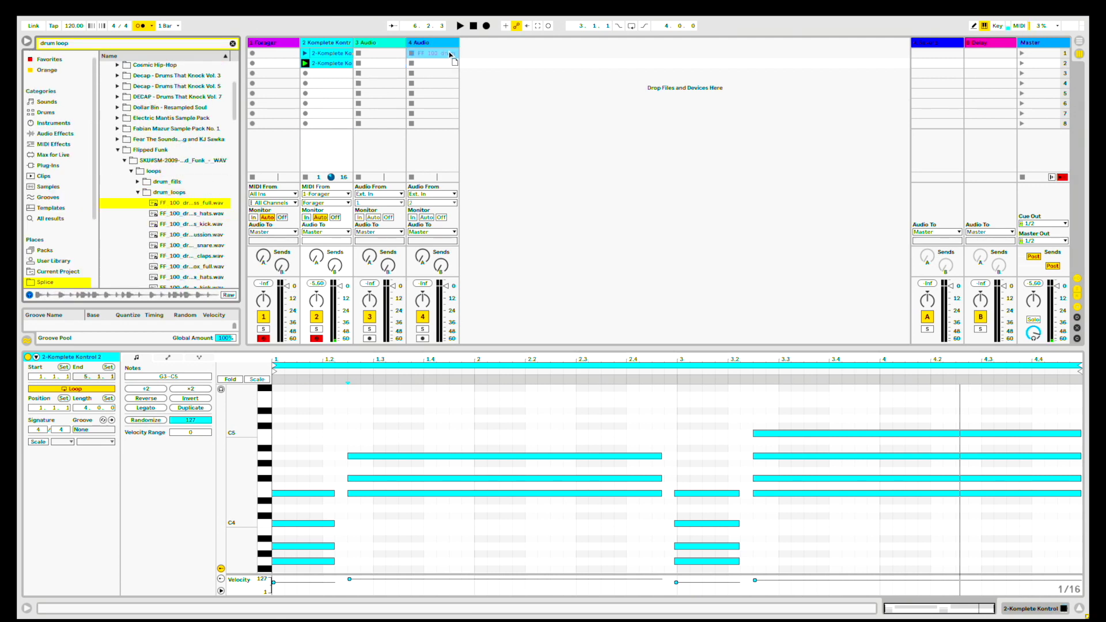
pyautogui.press('space')
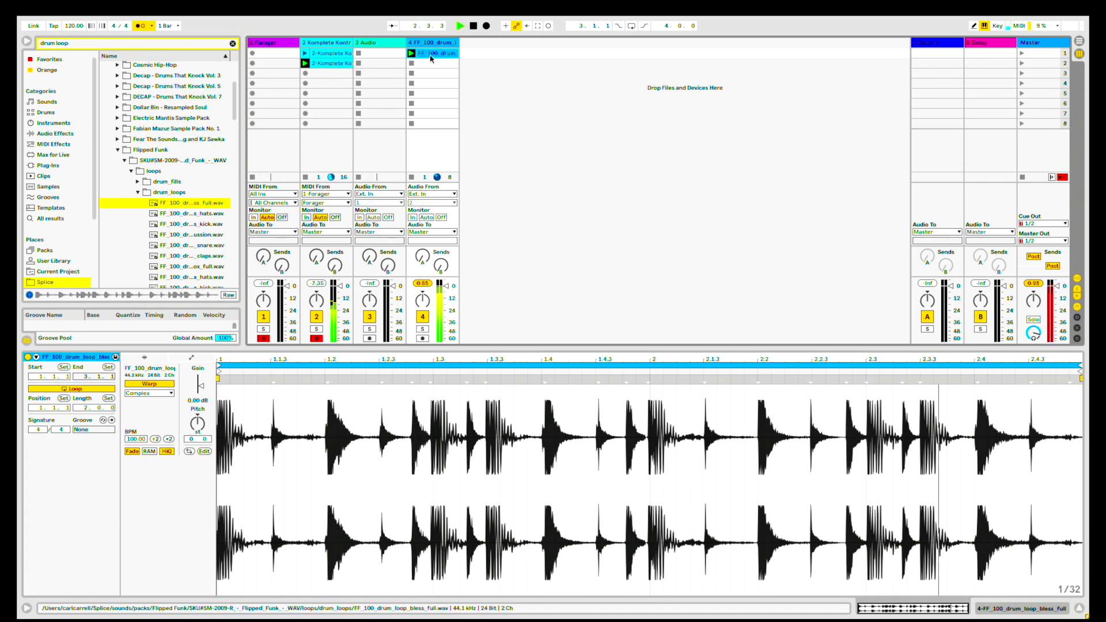
pyautogui.hotkey('ctrl', 'd')
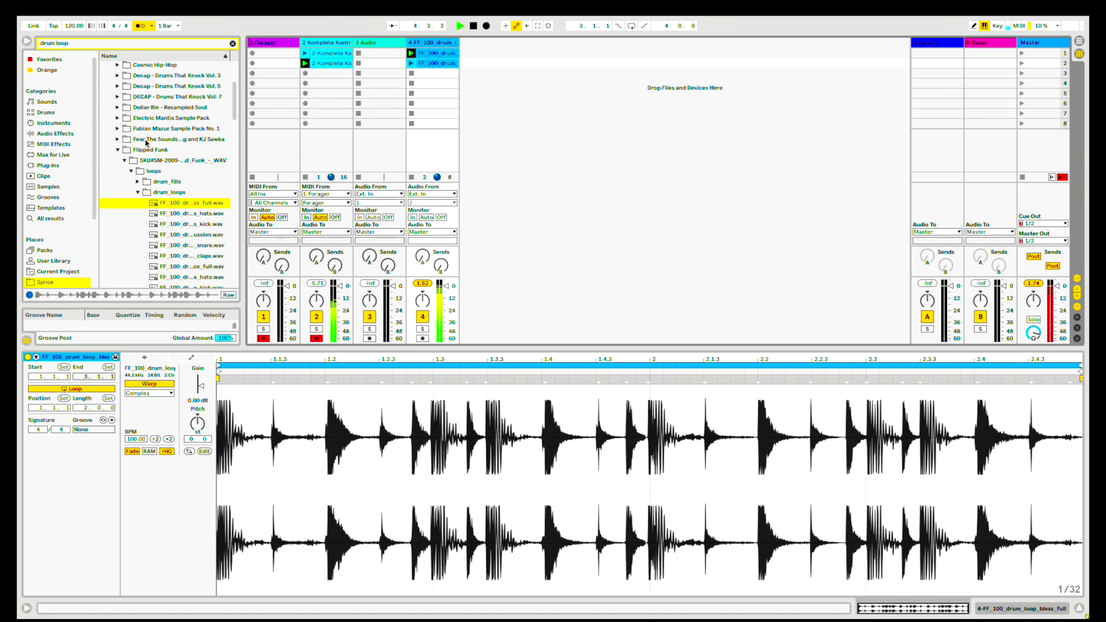
# Collapse the Flipped Funk folder and bring up the Forager plugin window on the first track
pyautogui.click(118, 151)
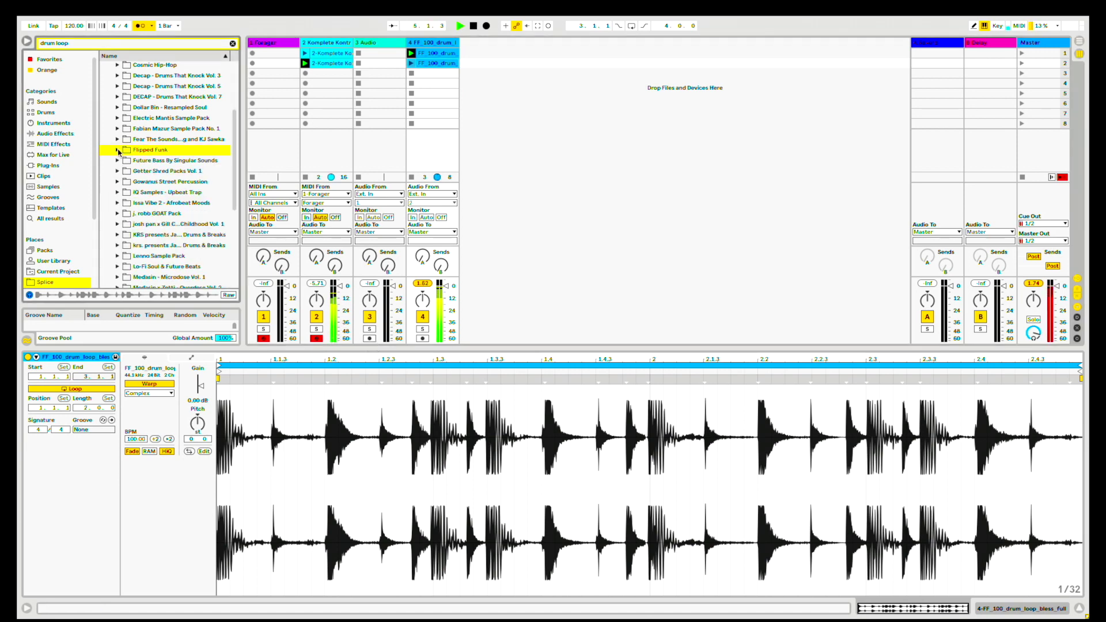
pyautogui.click(288, 46)
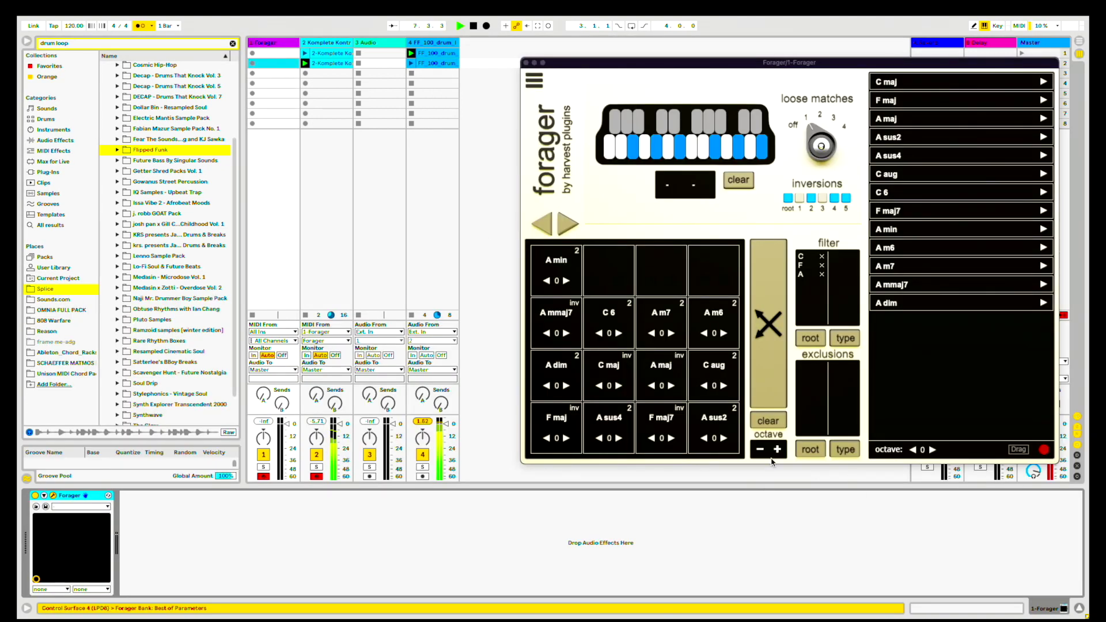